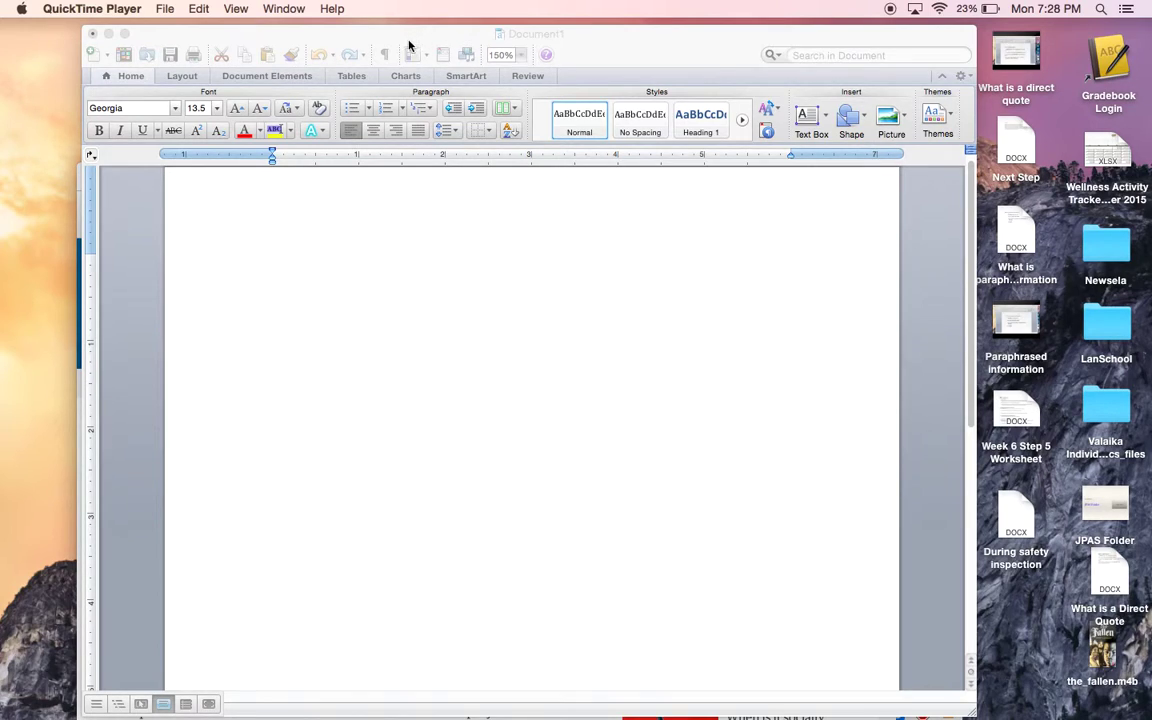
# Copy the Guardian article passage from "children as young as 15 were:" to "living wage;" in Chrome and paste it into the blank Word document
pyautogui.moveTo(409, 34); pyautogui.dragTo(656, 26)
pyautogui.click(295, 172)
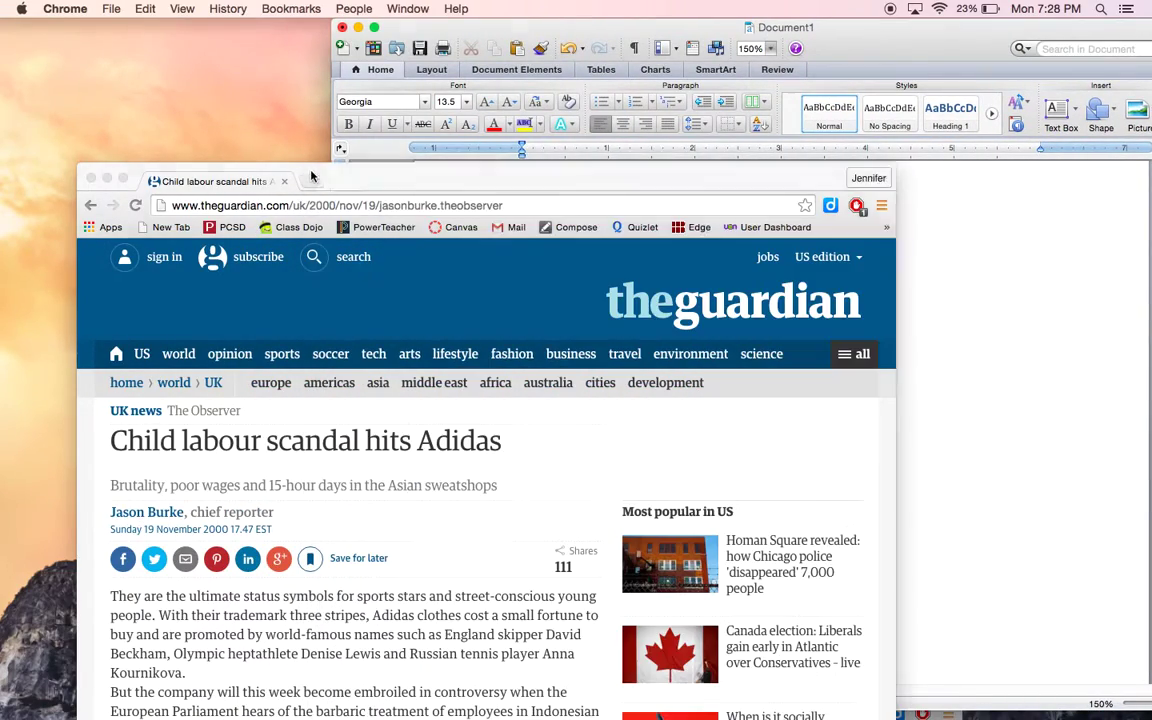
pyautogui.moveTo(336, 178); pyautogui.dragTo(484, 34)
pyautogui.scroll(-5, 428, 347)
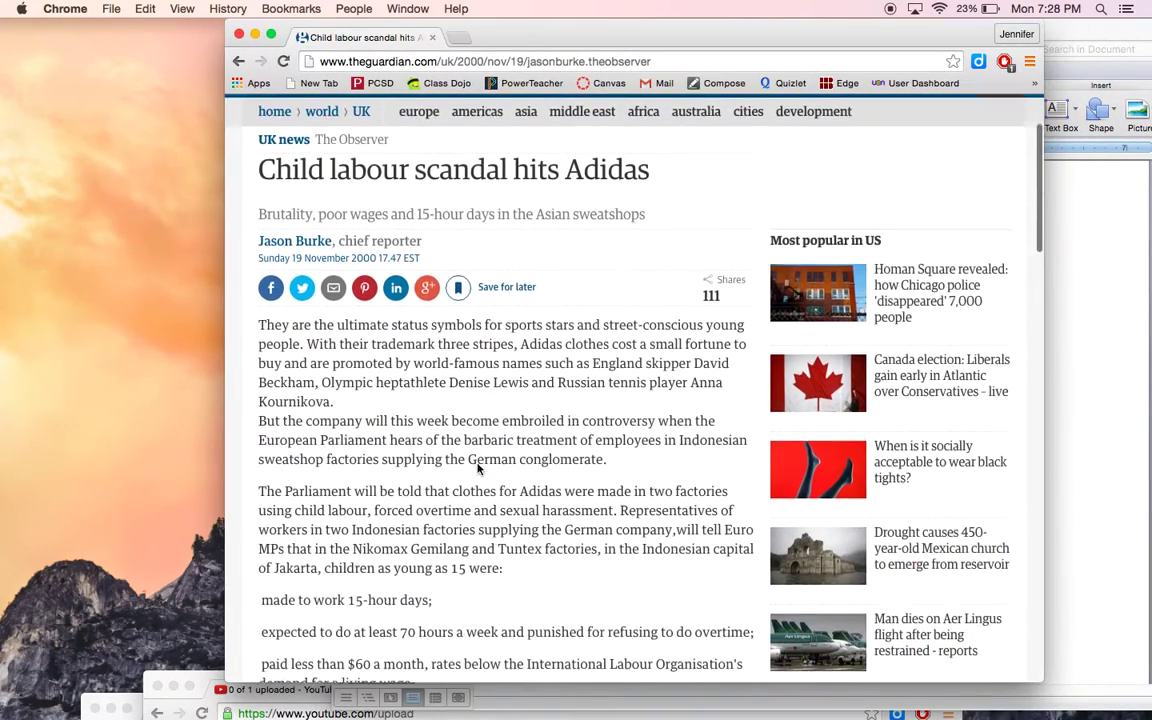
pyautogui.scroll(-1, 477, 469)
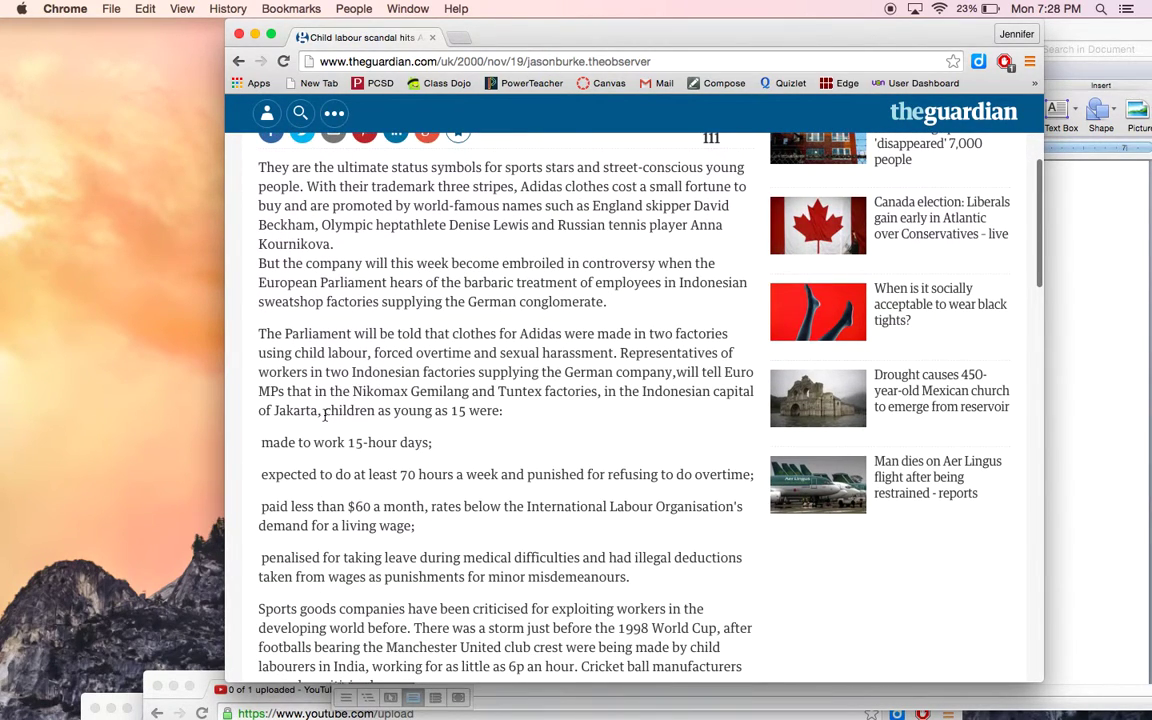
pyautogui.moveTo(324, 416); pyautogui.dragTo(360, 548)
pyautogui.press('super+c')
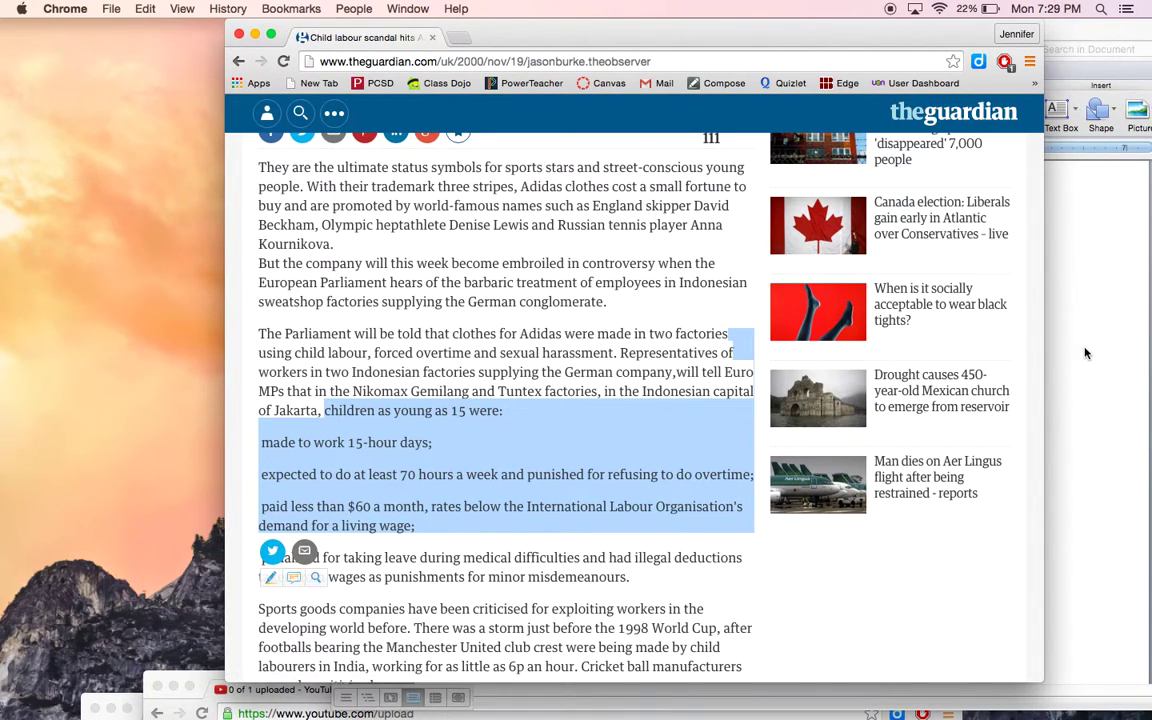
pyautogui.press('super+Tab')
pyautogui.press('super+v')
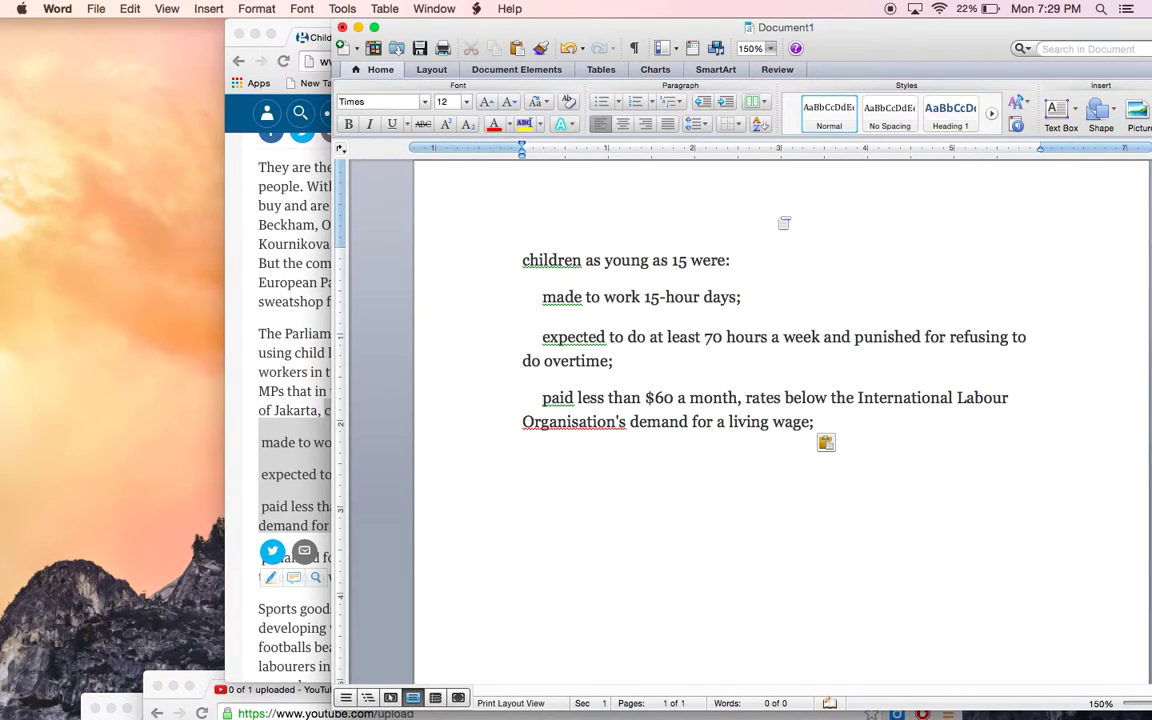
# Join the three indented list items onto the opening line so the pasted passage forms one continuous paragraph
pyautogui.click(541, 297)
pyautogui.press('BackSpace')
pyautogui.press('BackSpace')
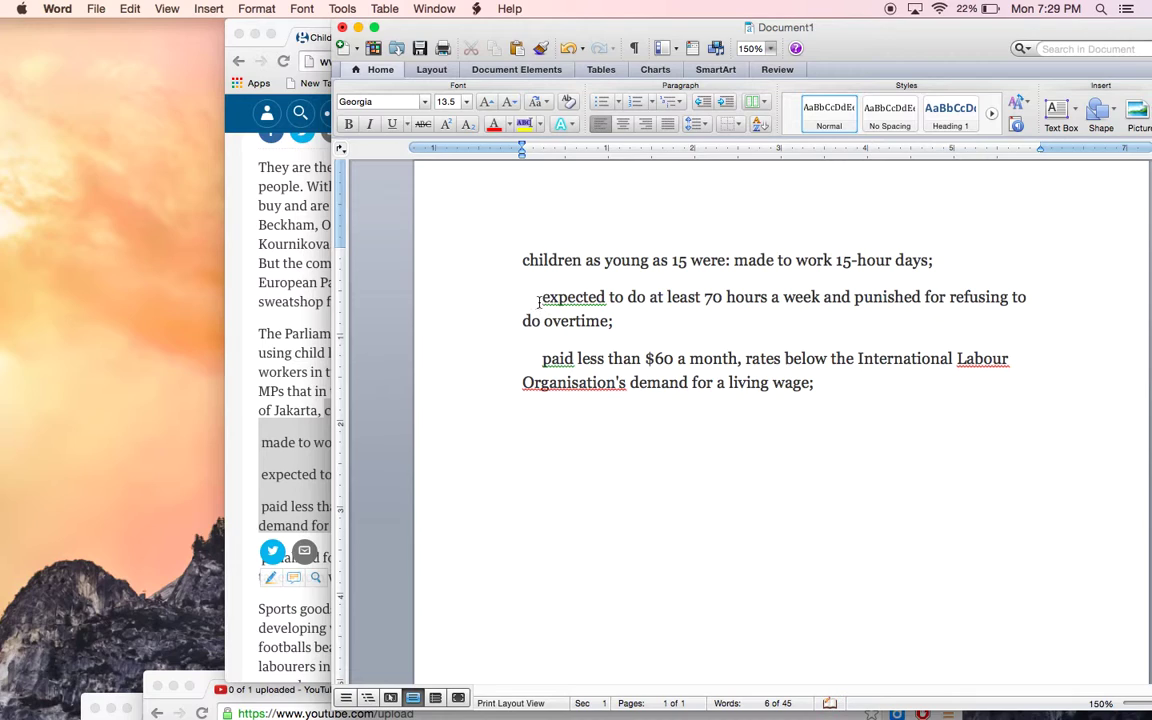
pyautogui.click(539, 300)
pyautogui.press('BackSpace')
pyautogui.press('BackSpace')
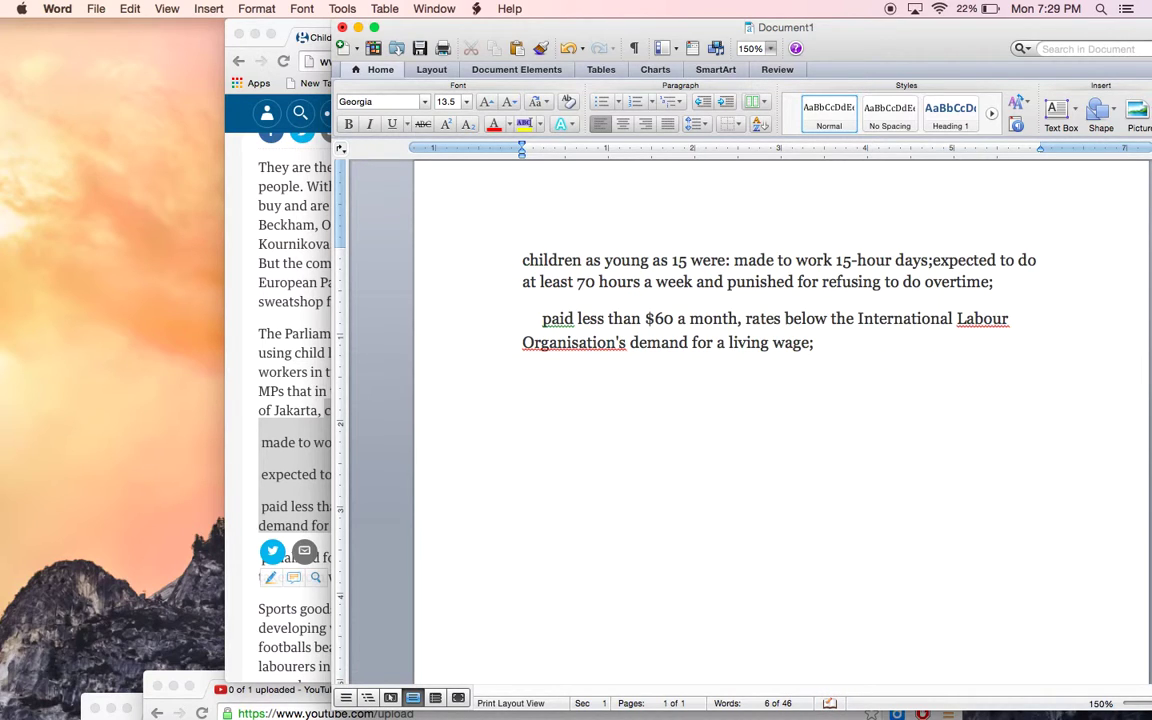
pyautogui.click(541, 319)
pyautogui.press('BackSpace')
pyautogui.press('BackSpace')
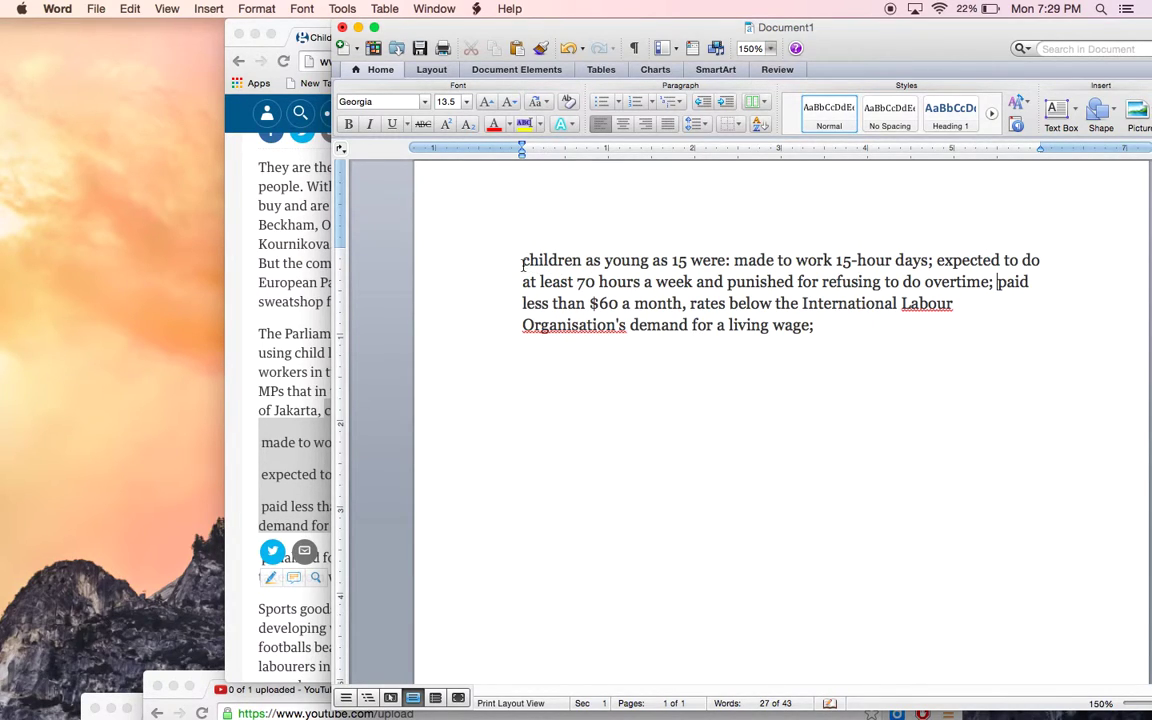
# Enclose the passage in quotation marks, capitalize "Children", replace the final semicolon with a period, and add an opening parenthesis
pyautogui.moveTo(520, 263); pyautogui.dragTo(525, 268)
pyautogui.write('"')
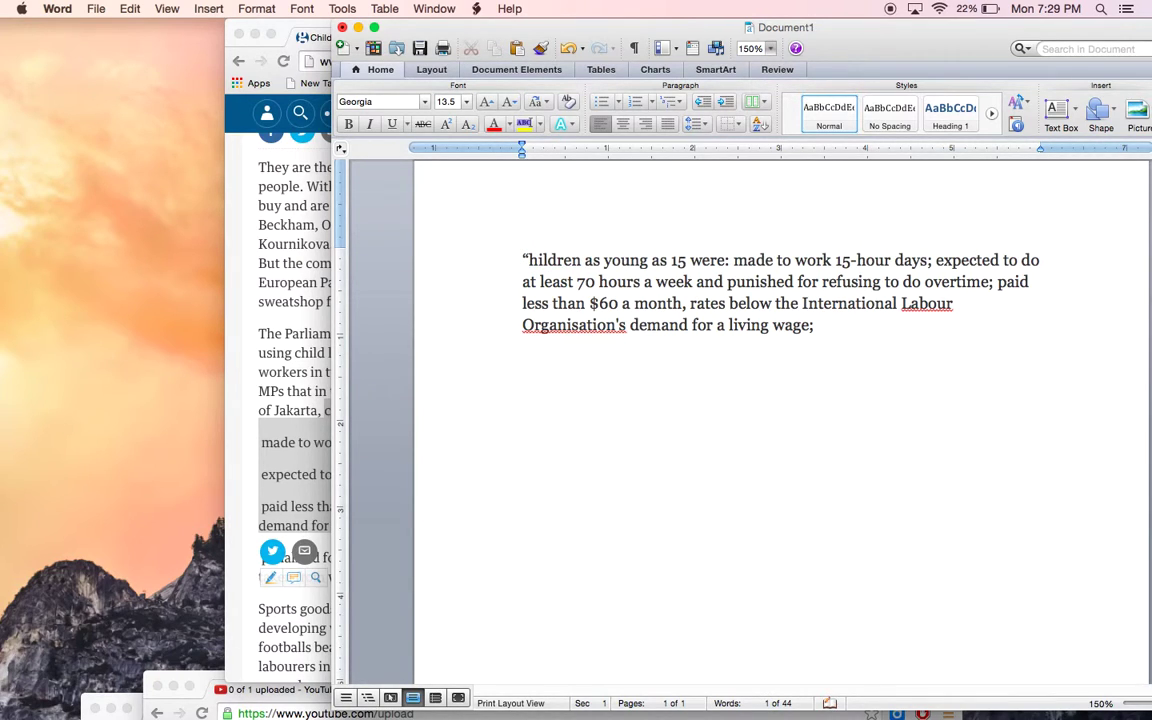
pyautogui.write('C')
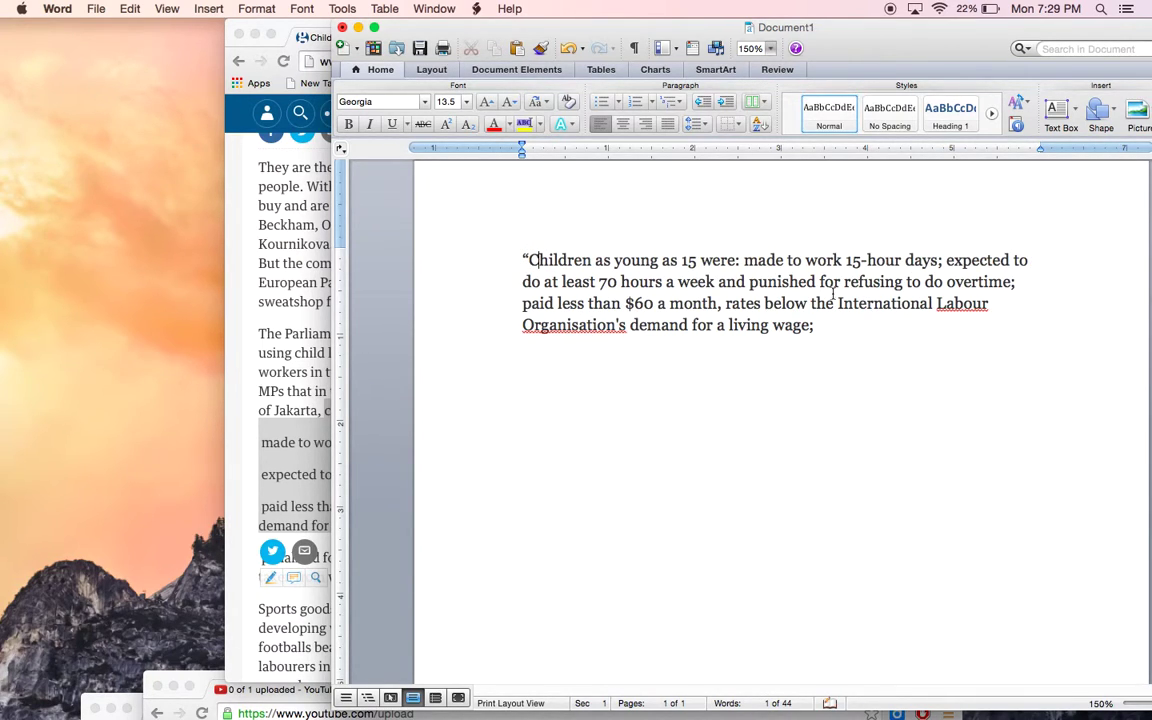
pyautogui.click(815, 325)
pyautogui.press('BackSpace')
pyautogui.write('.” (')
# Look up the author in the Guardian article's byline and complete the parenthetical citation in Word with the author's last name
pyautogui.moveTo(429, 31); pyautogui.dragTo(609, 65)
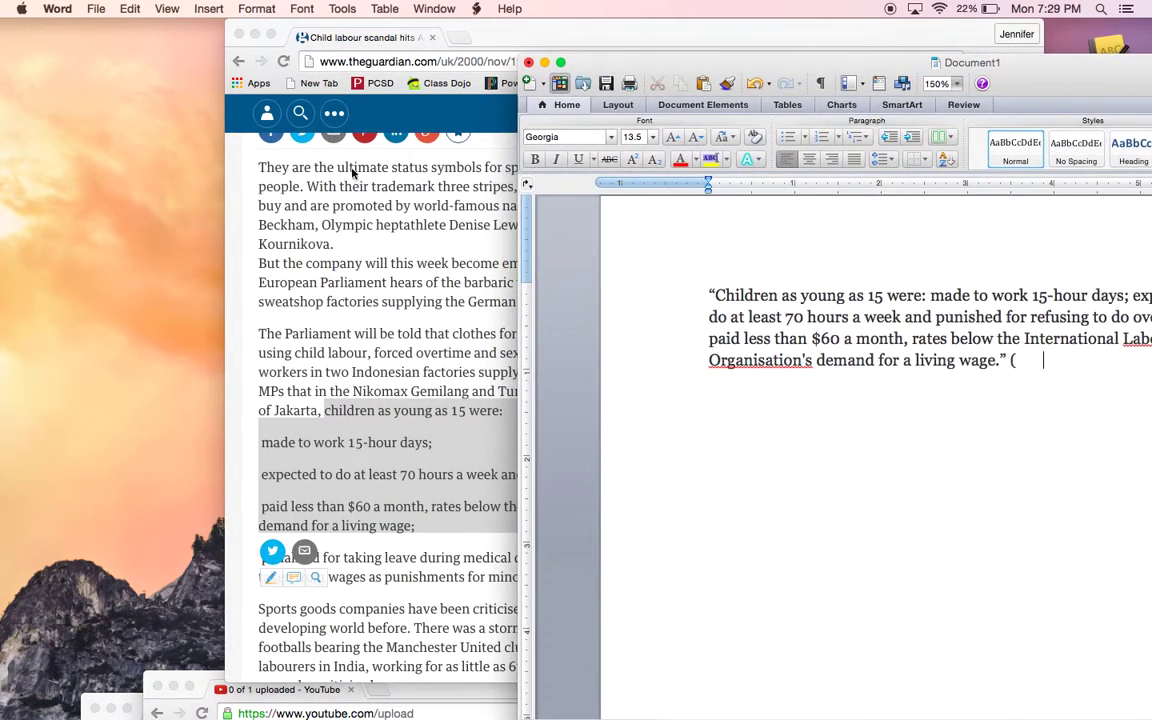
pyautogui.click(251, 254)
pyautogui.scroll(5, 281, 279)
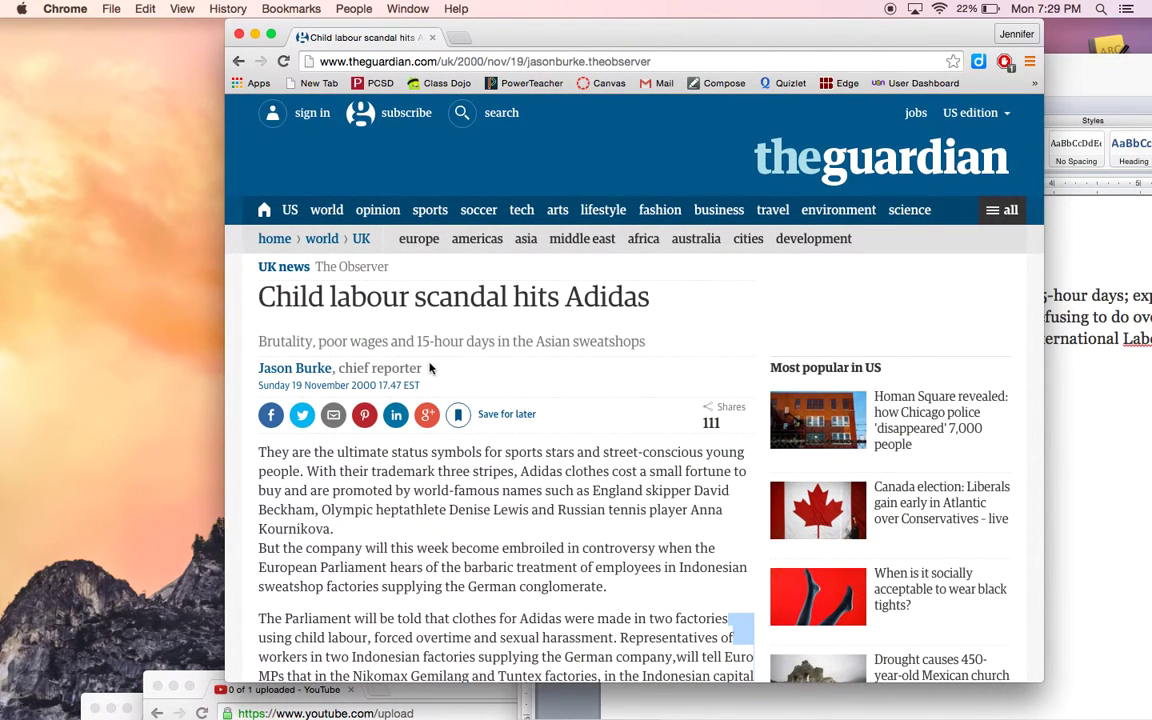
pyautogui.moveTo(422, 368); pyautogui.dragTo(255, 372)
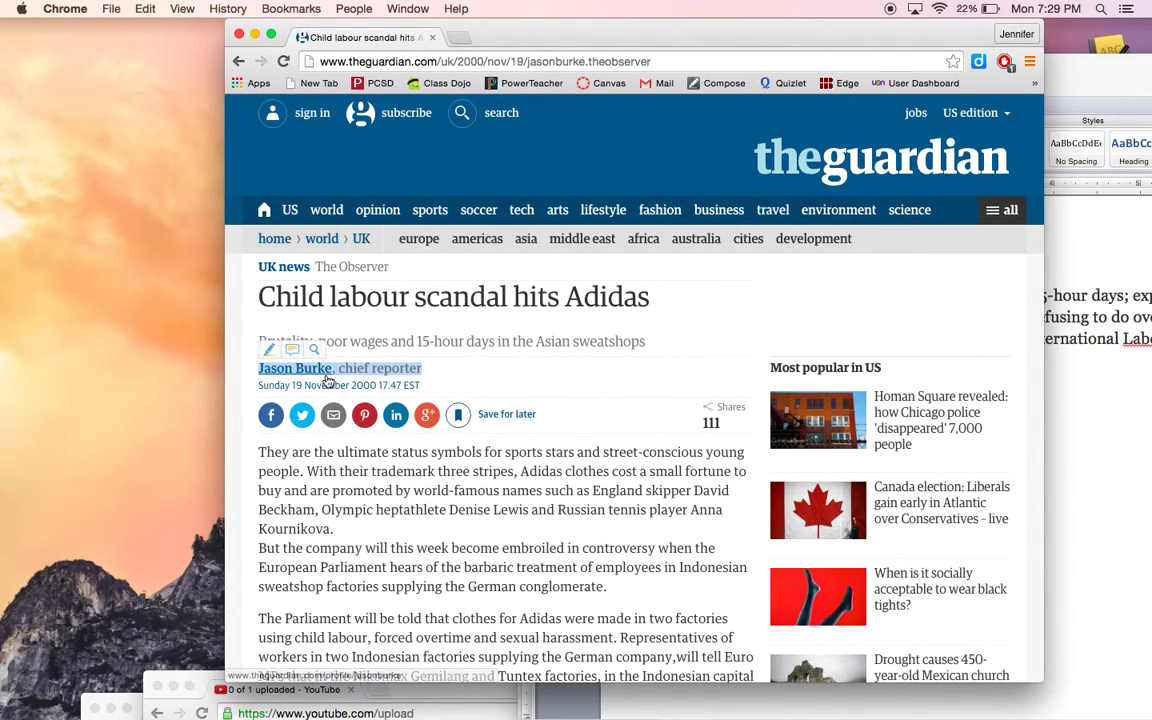
pyautogui.press('super+Tab')
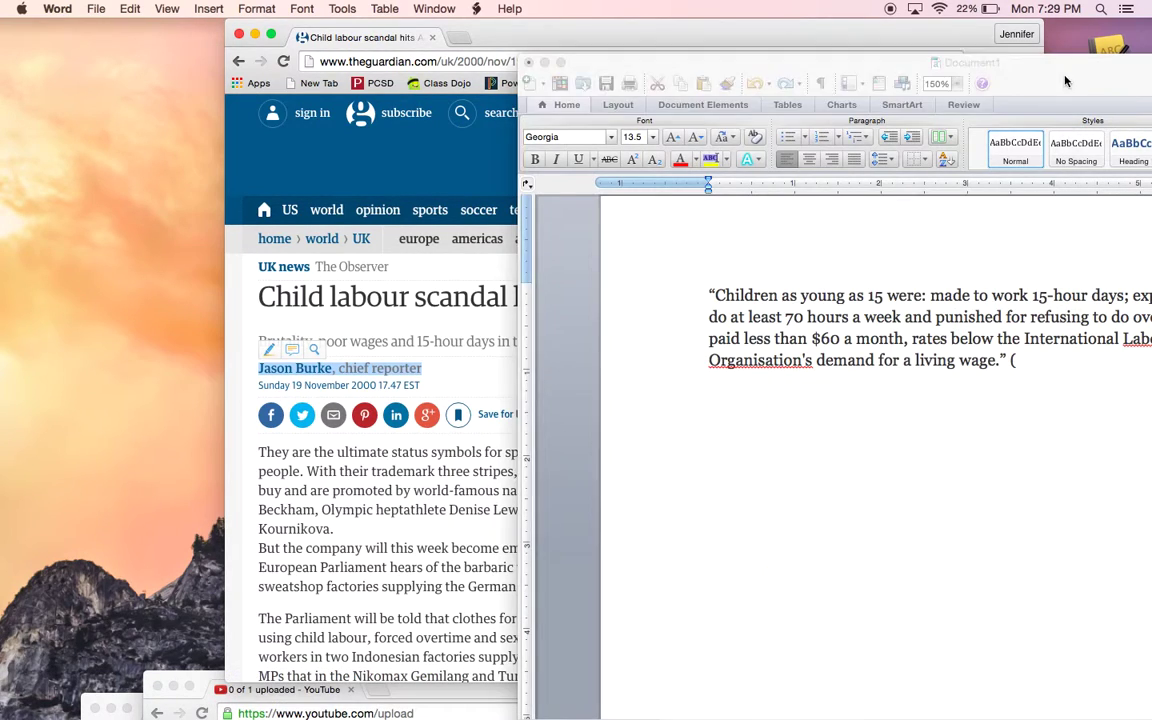
pyautogui.doubleClick(921, 66)
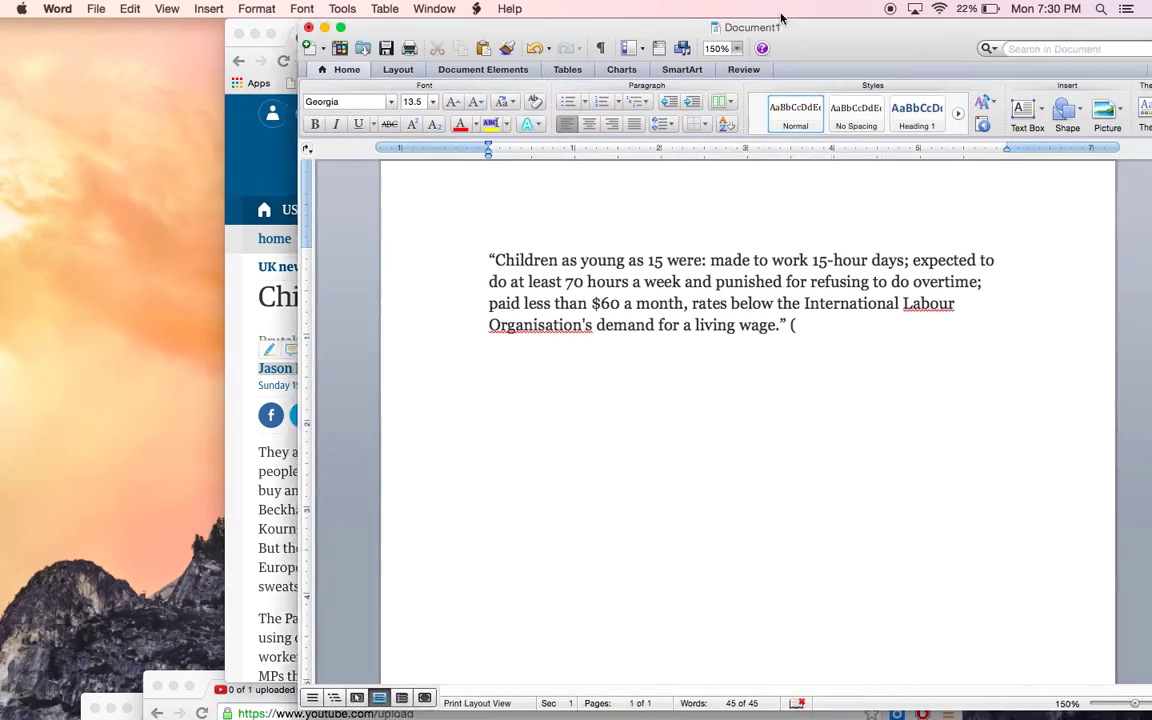
pyautogui.click(664, 324)
pyautogui.write('Burke')
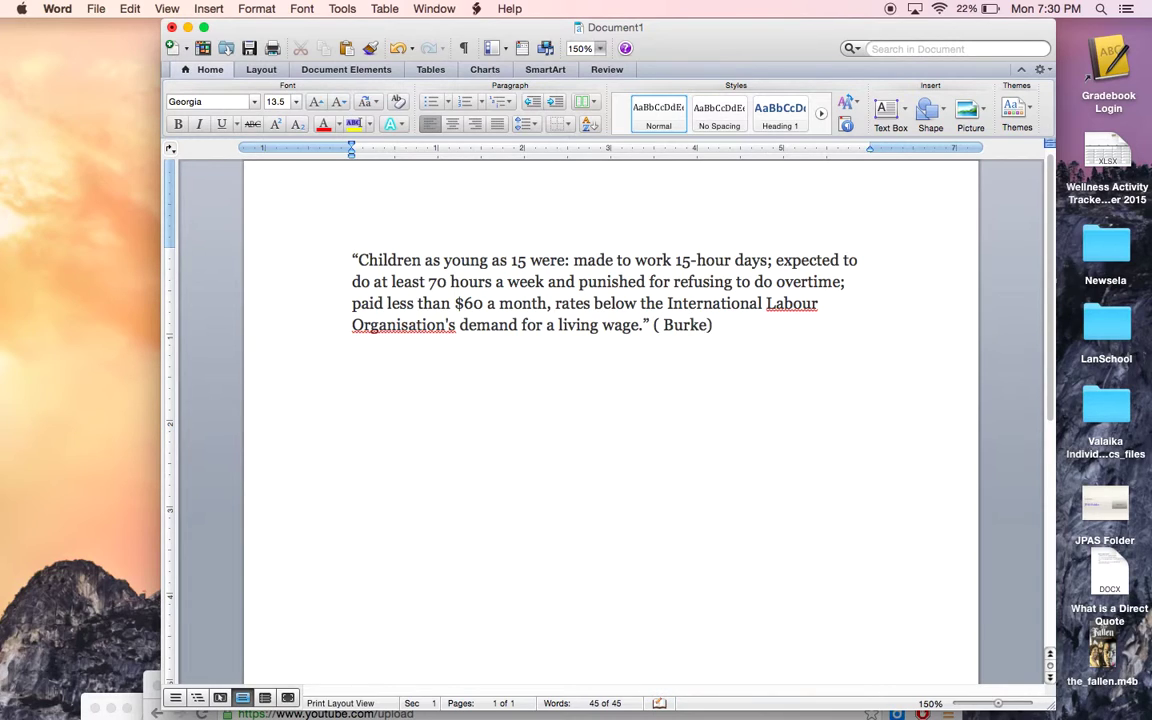
pyautogui.click(663, 325)
pyautogui.press('BackSpace')
pyautogui.click(745, 337)
# Close the Chrome window containing the "Words of the dust" Google search
pyautogui.click(148, 714)
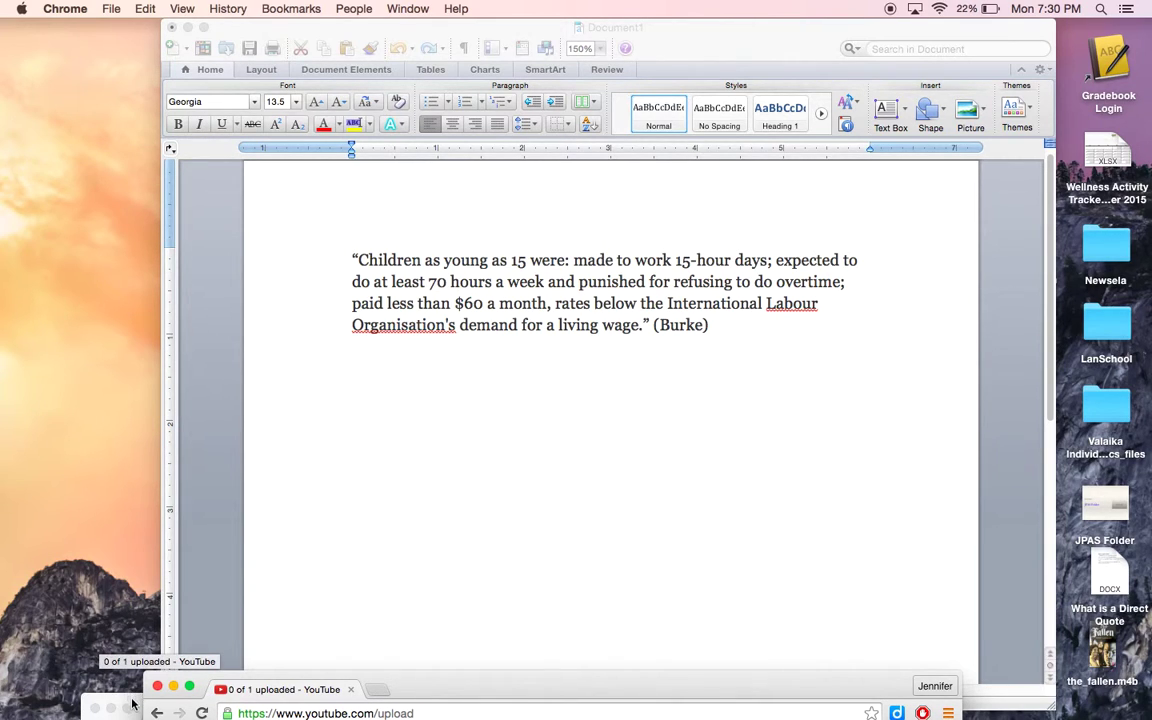
pyautogui.moveTo(120, 707); pyautogui.dragTo(225, 72)
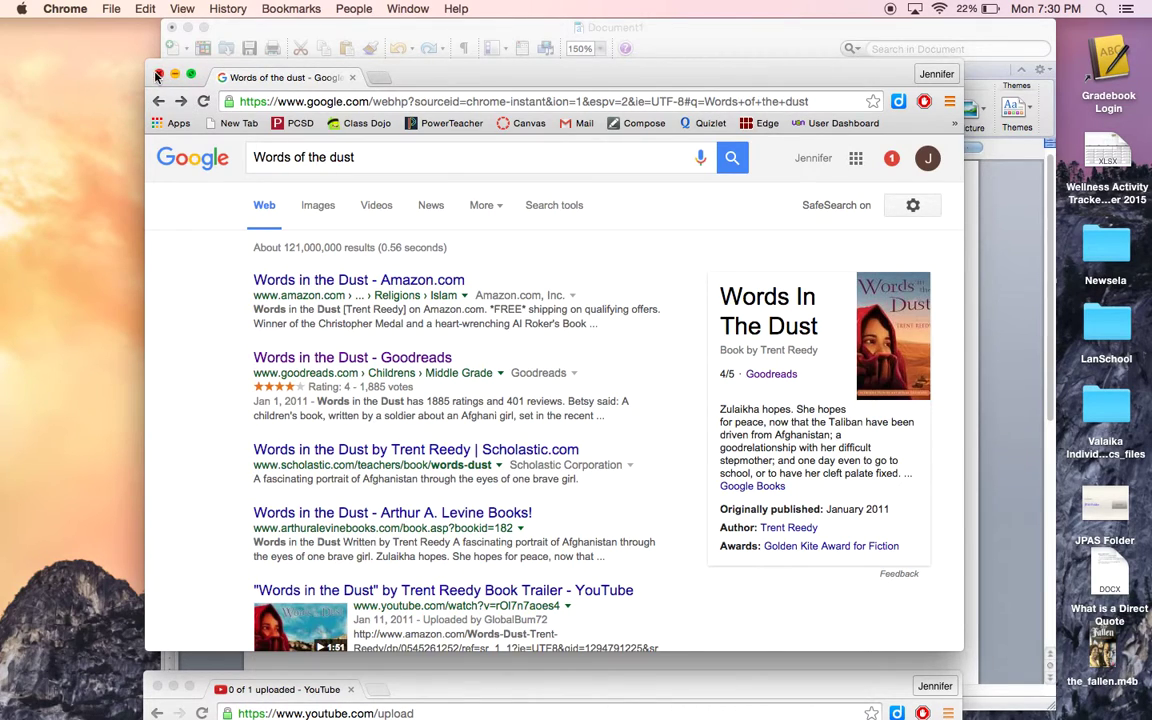
pyautogui.press('super+w')
# Return to the "child labor adidas" Google results and open the Independent article on factory workers 'forced to lie' during Adidas safety inspections
pyautogui.moveTo(554, 31); pyautogui.dragTo(506, 265)
pyautogui.click(627, 95)
pyautogui.click(610, 84)
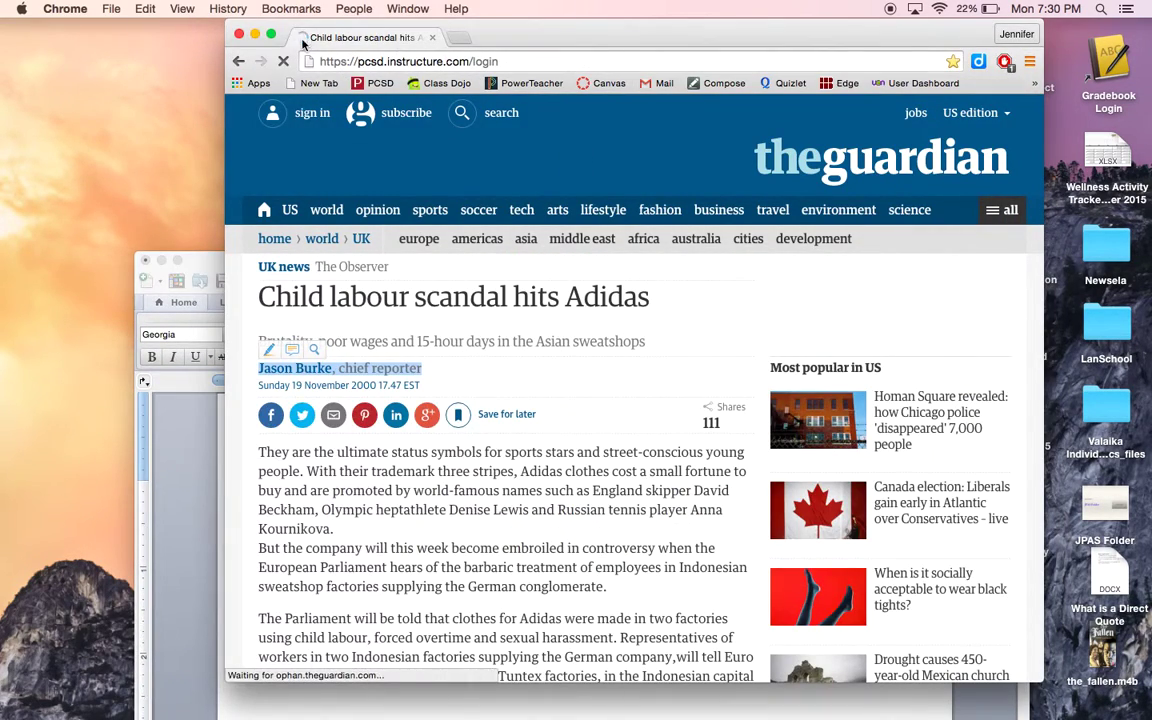
pyautogui.click(238, 61)
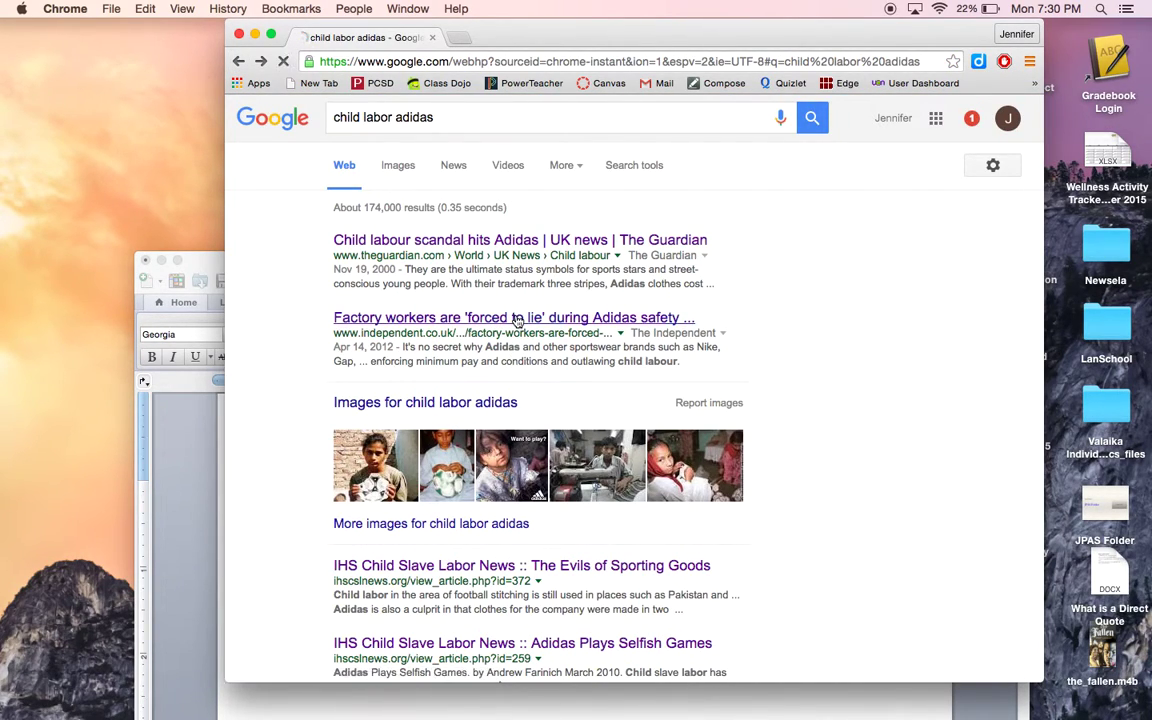
pyautogui.click(515, 319)
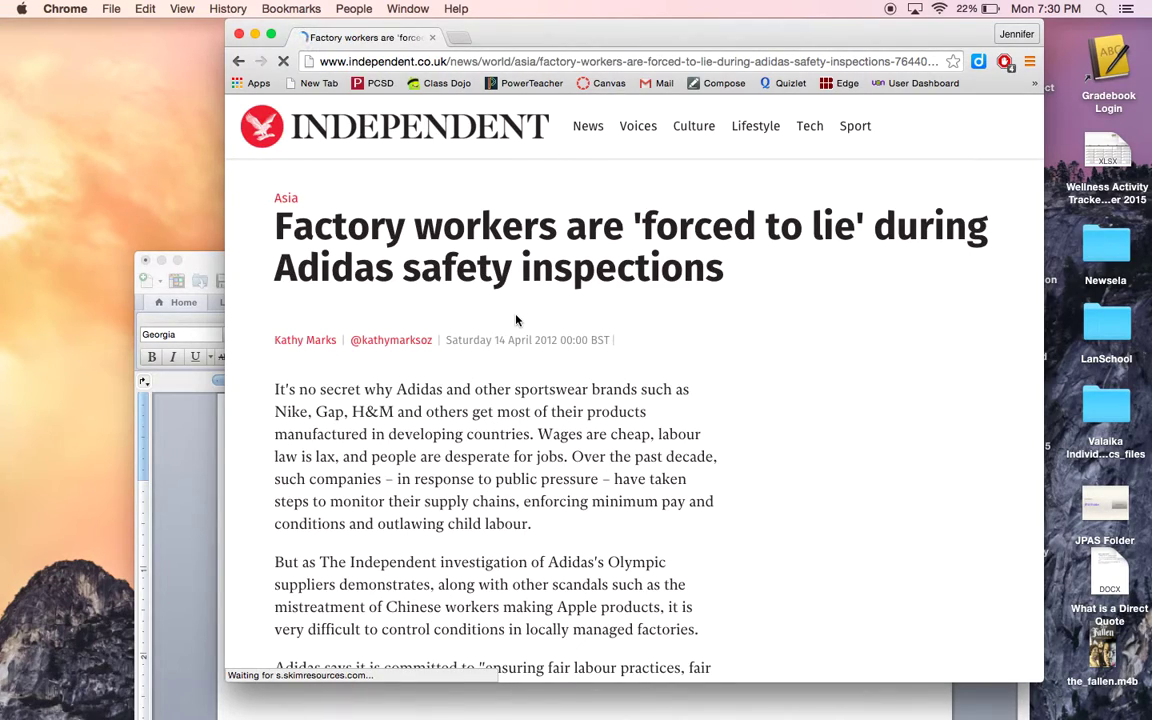
# Copy the Independent passage from "The first-aid box" to "weekends" and paste it after the citation in Word, preceded by an opening quotation mark
pyautogui.scroll(-2, 522, 432)
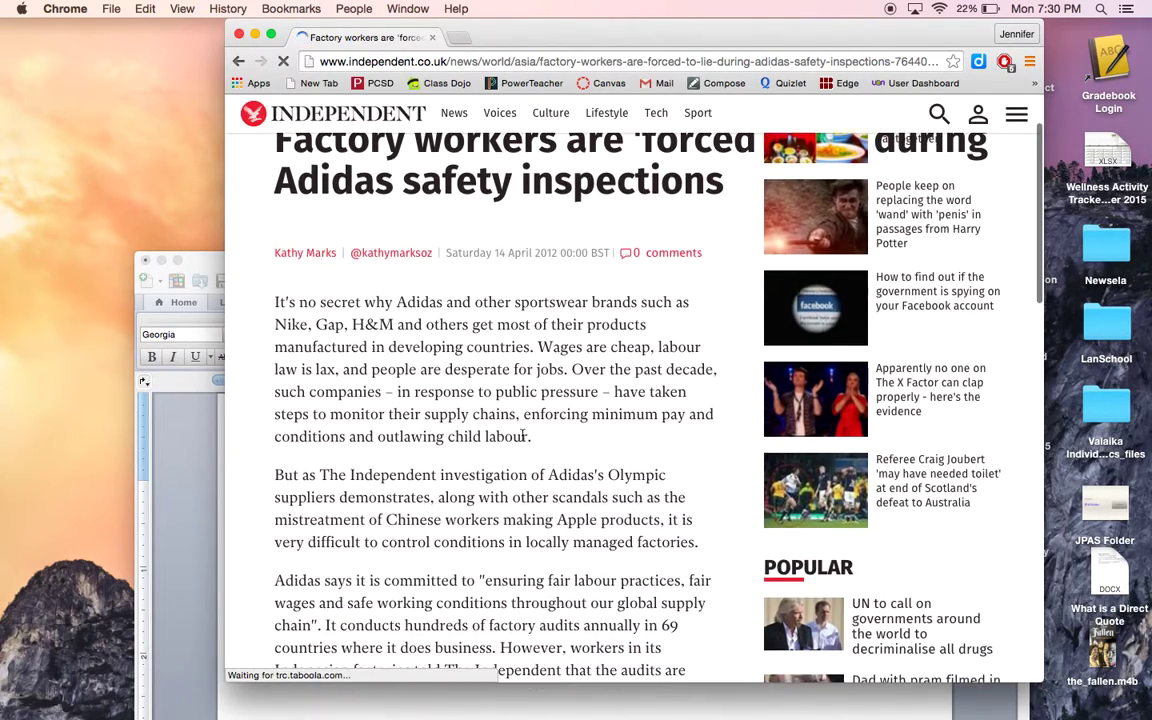
pyautogui.scroll(-5, 522, 437)
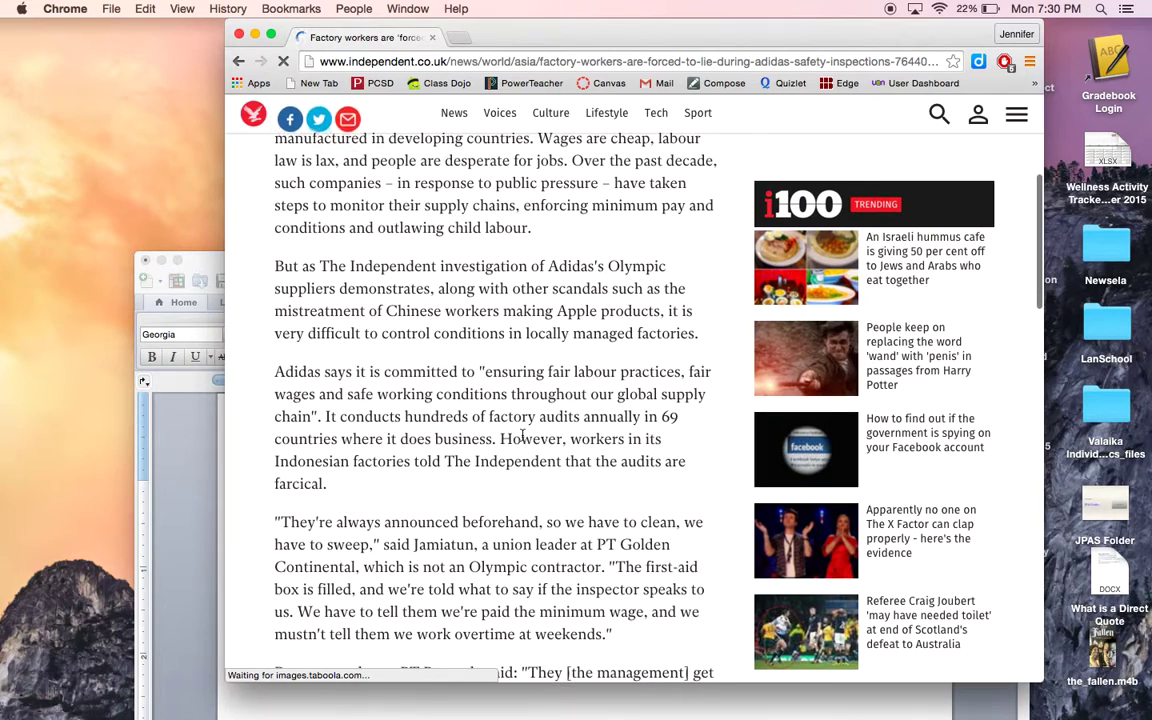
pyautogui.scroll(-2, 522, 438)
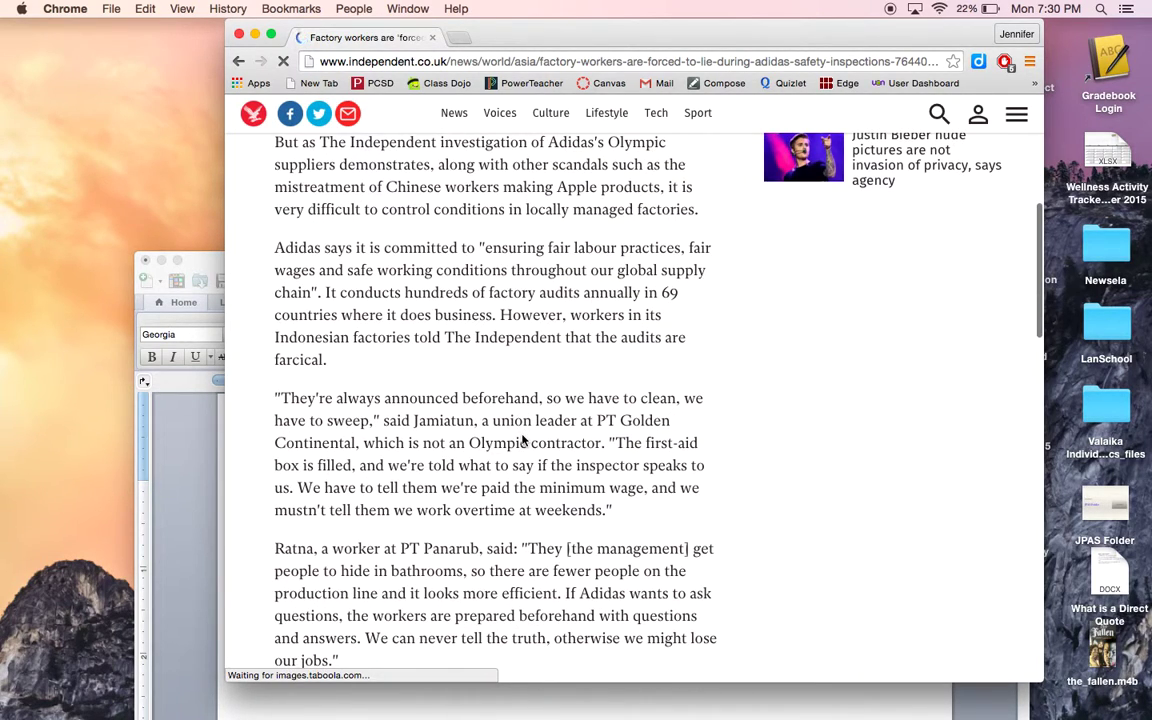
pyautogui.scroll(-1, 522, 440)
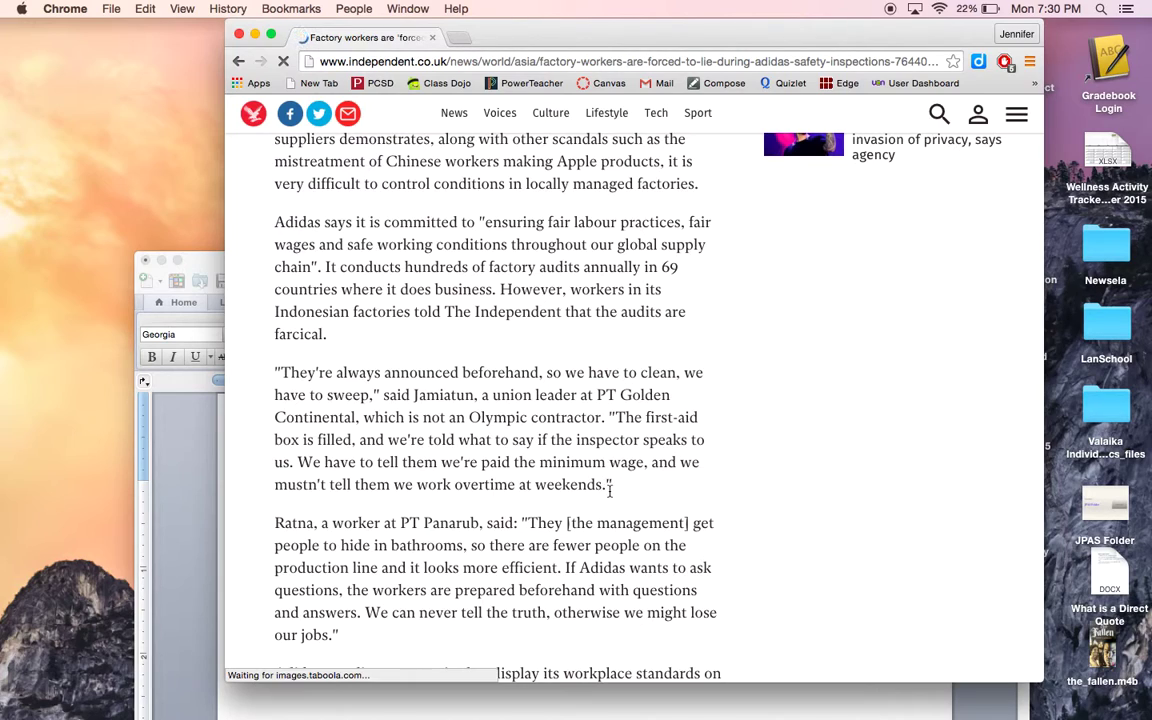
pyautogui.moveTo(609, 489); pyautogui.dragTo(612, 417)
pyautogui.press('super+c')
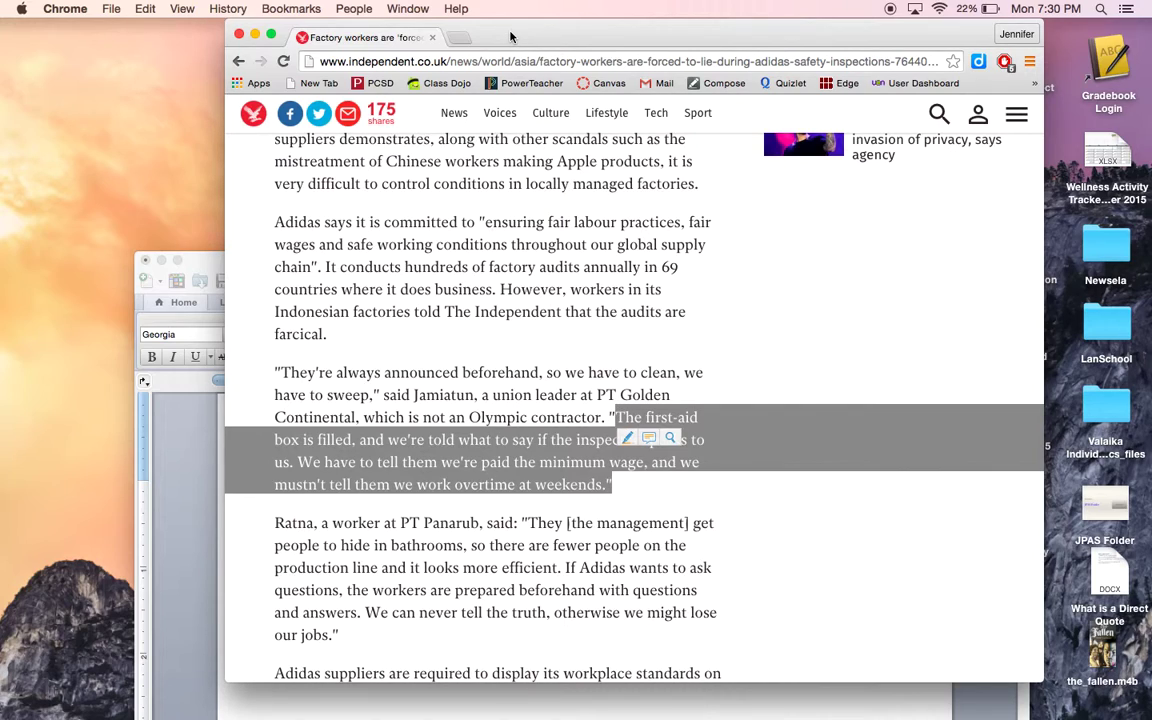
pyautogui.click(206, 270)
pyautogui.moveTo(278, 266); pyautogui.dragTo(240, 74)
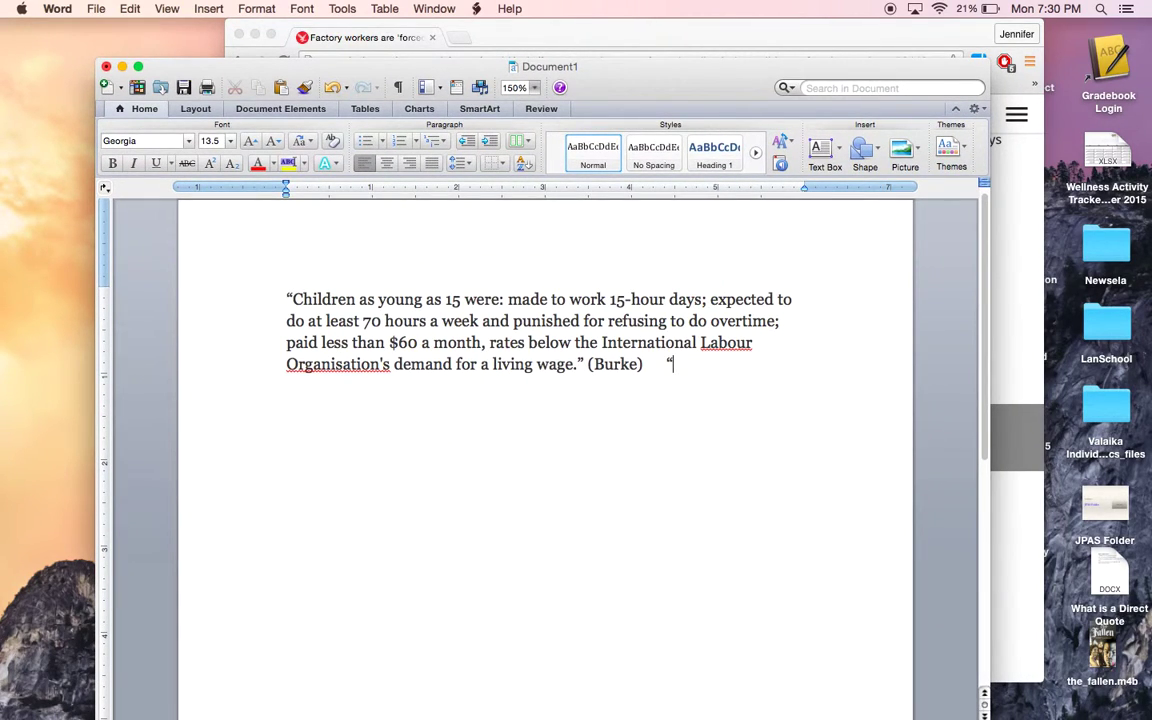
pyautogui.press('super+v')
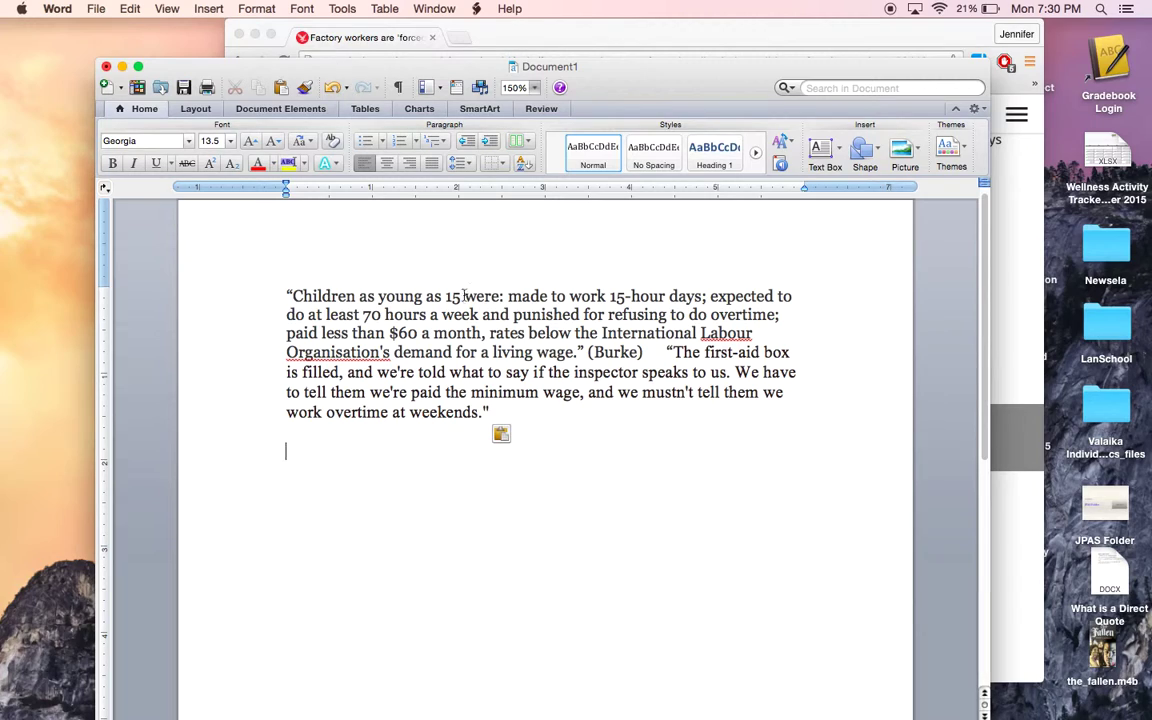
# Remove the extra gap before the second quotation and introduce it with "Also, in many factories, emplyees say that"
pyautogui.click(668, 352)
pyautogui.write('"')
pyautogui.press('BackSpace')
pyautogui.press('BackSpace')
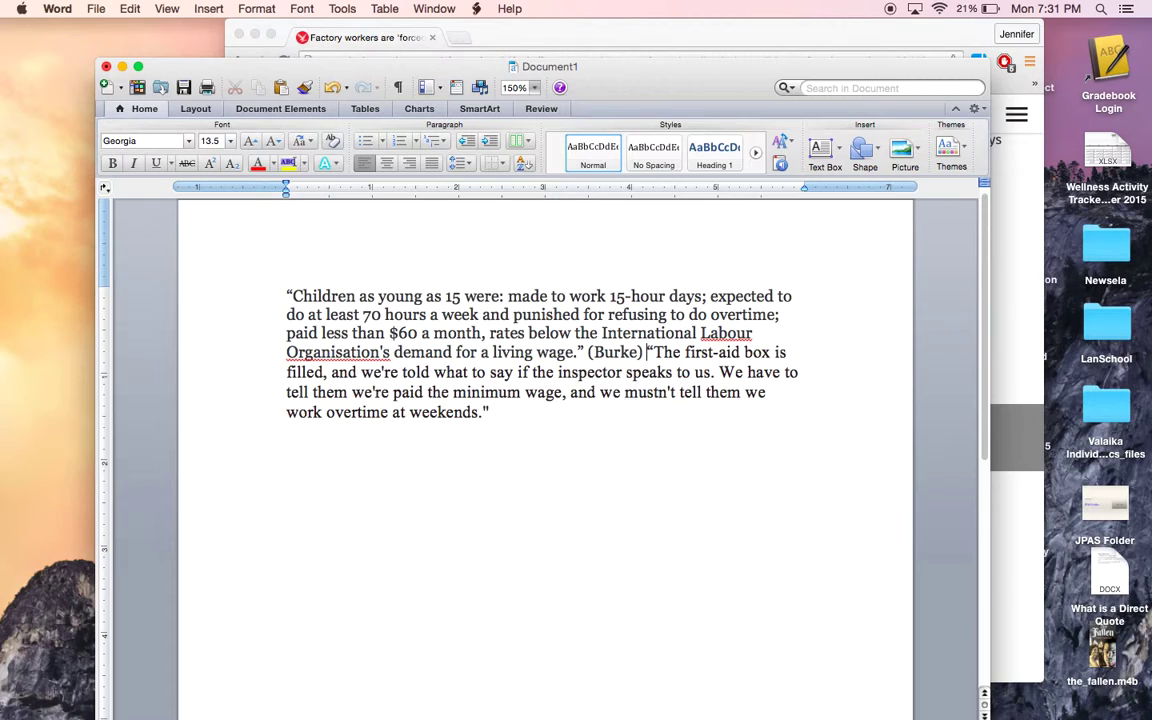
pyautogui.write('Also, ')
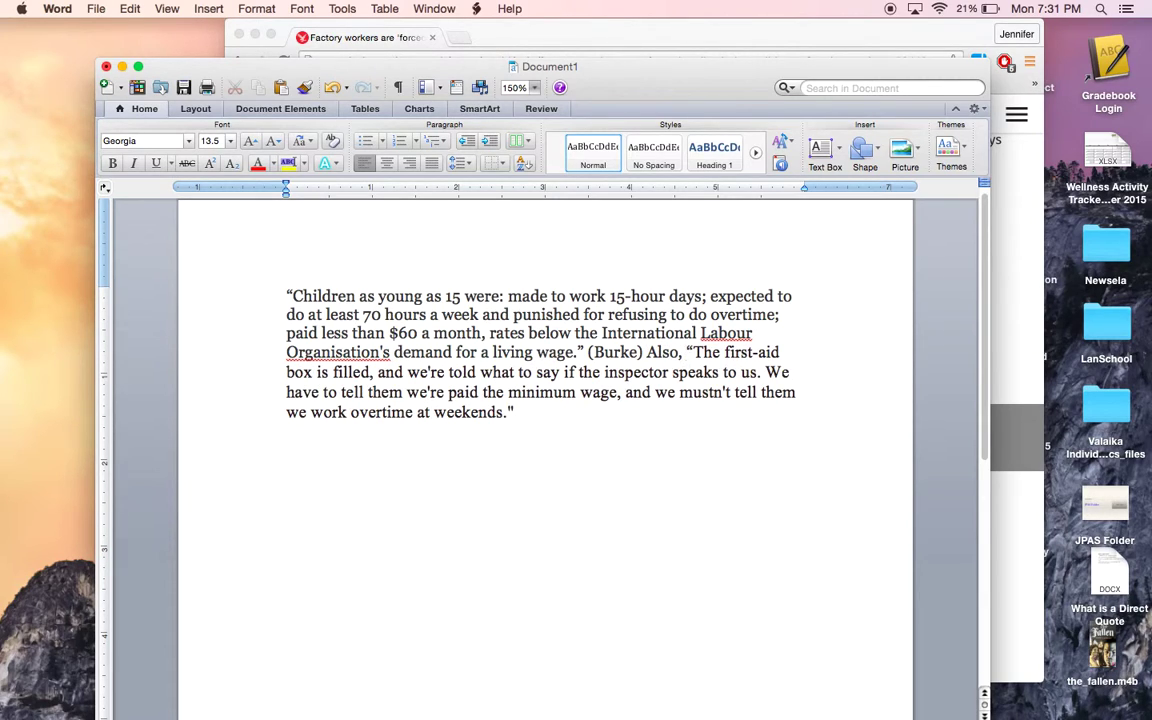
pyautogui.write('in many ')
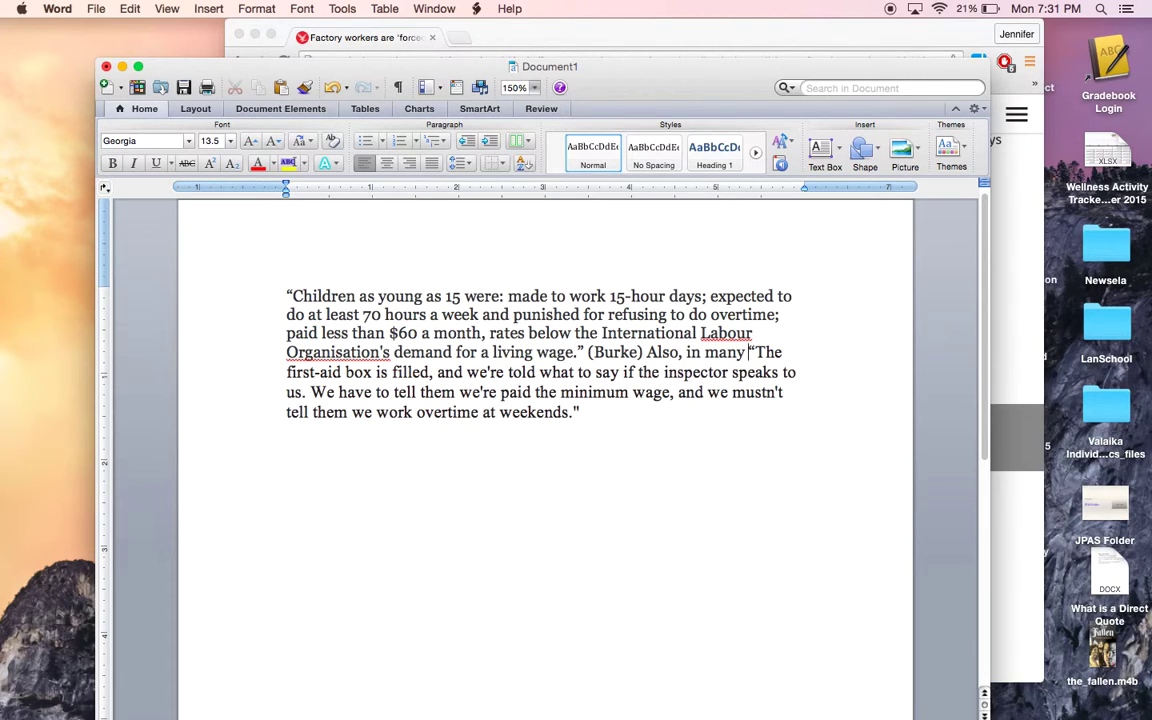
pyautogui.write('factories, ')
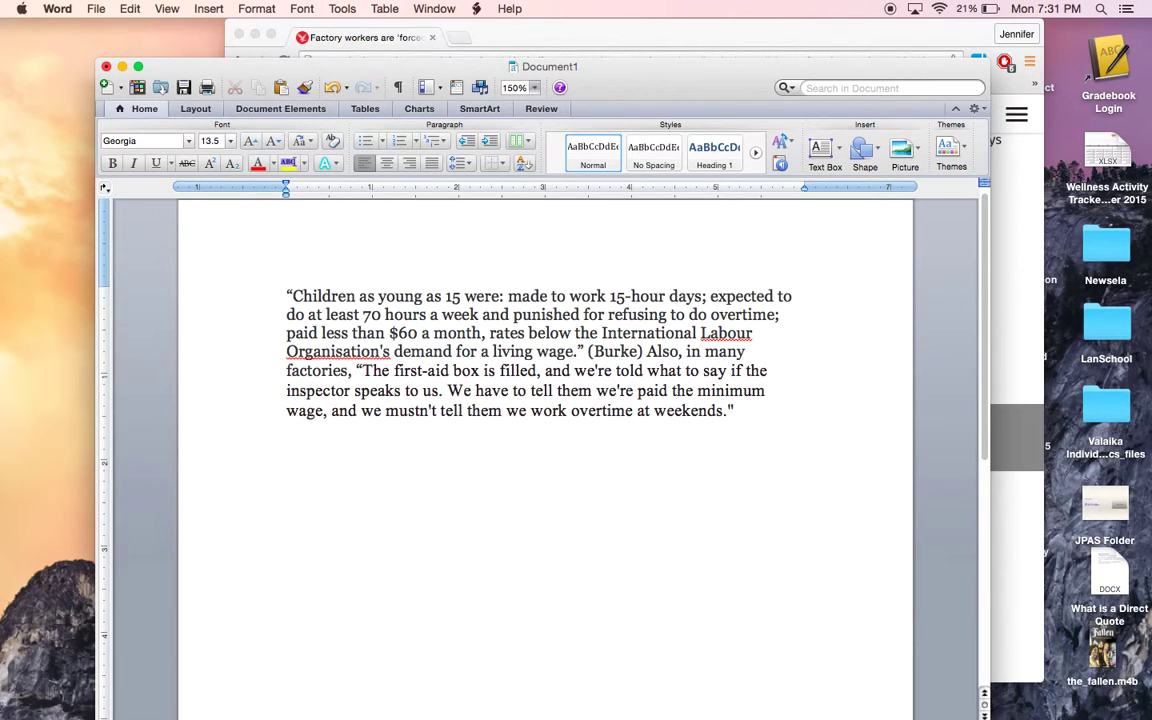
pyautogui.write('emplyee')
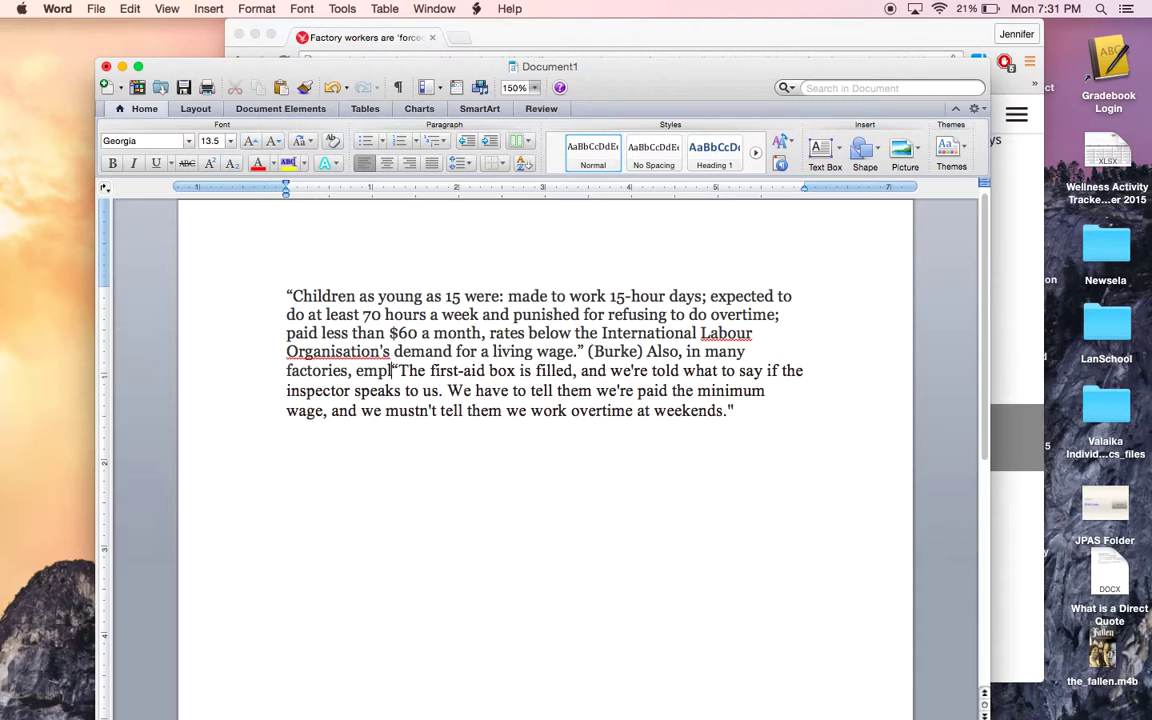
pyautogui.write('s say that')
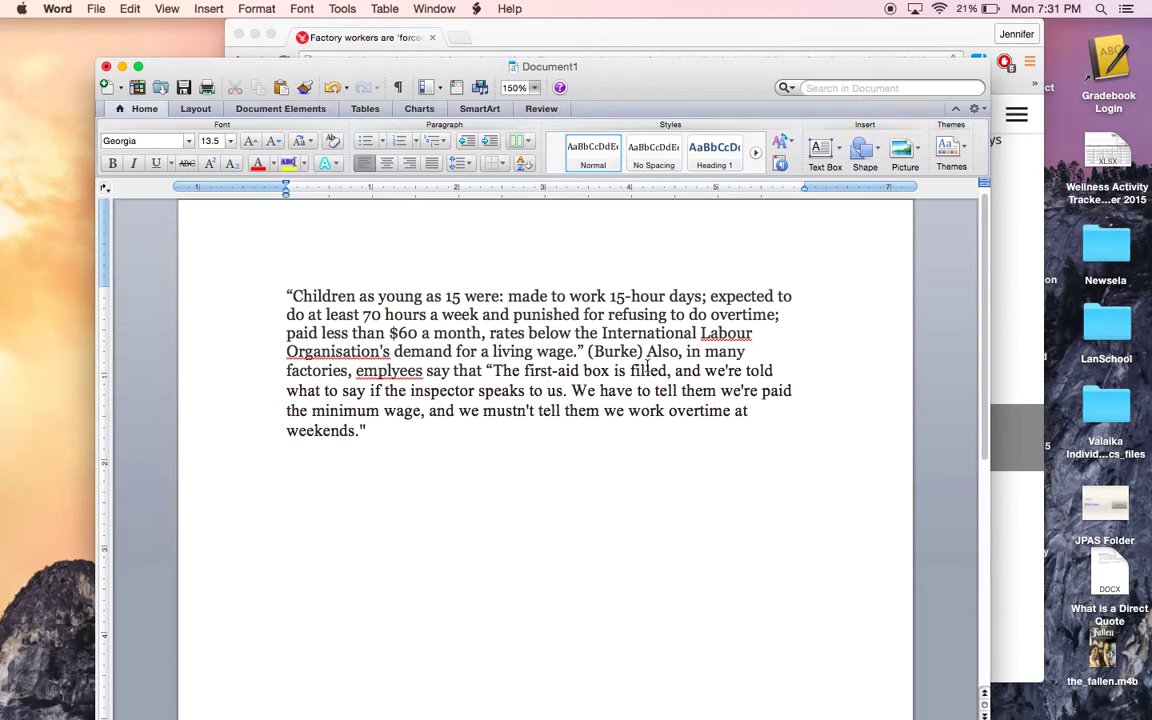
# Look up the author in the Independent article's byline and add the last name in parentheses after the second quotation in Word
pyautogui.moveTo(486, 371); pyautogui.dragTo(488, 437)
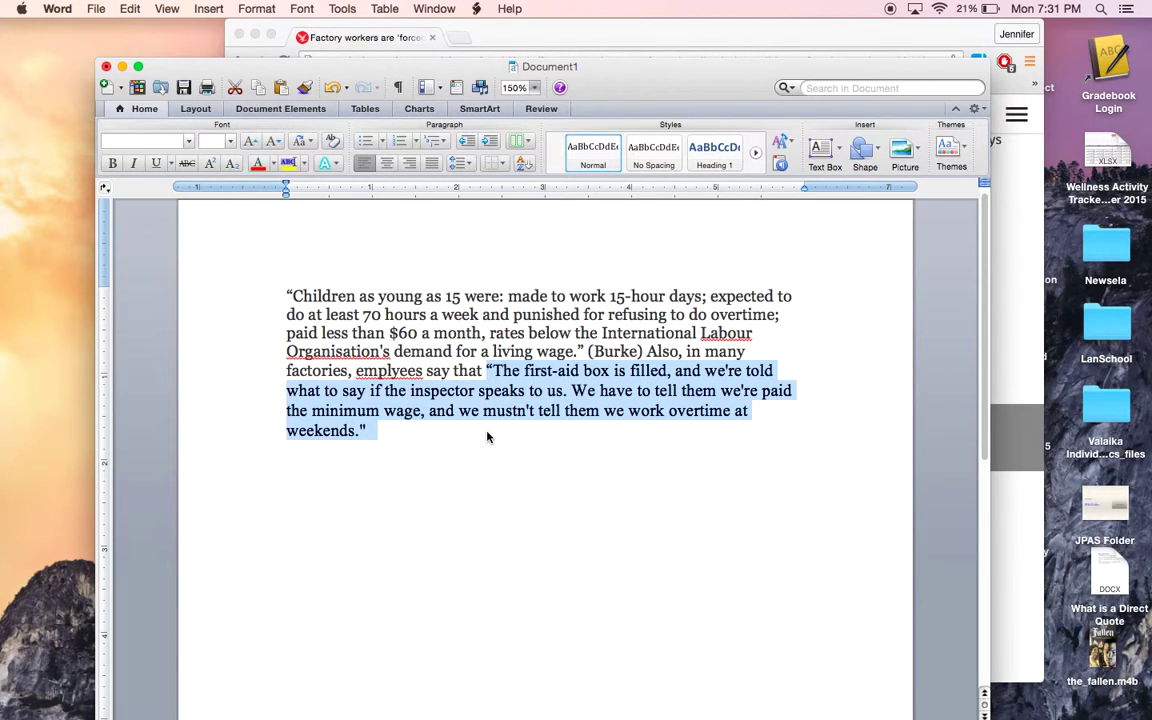
pyautogui.moveTo(674, 93); pyautogui.dragTo(648, 424)
pyautogui.click(653, 337)
pyautogui.scroll(10, 655, 300)
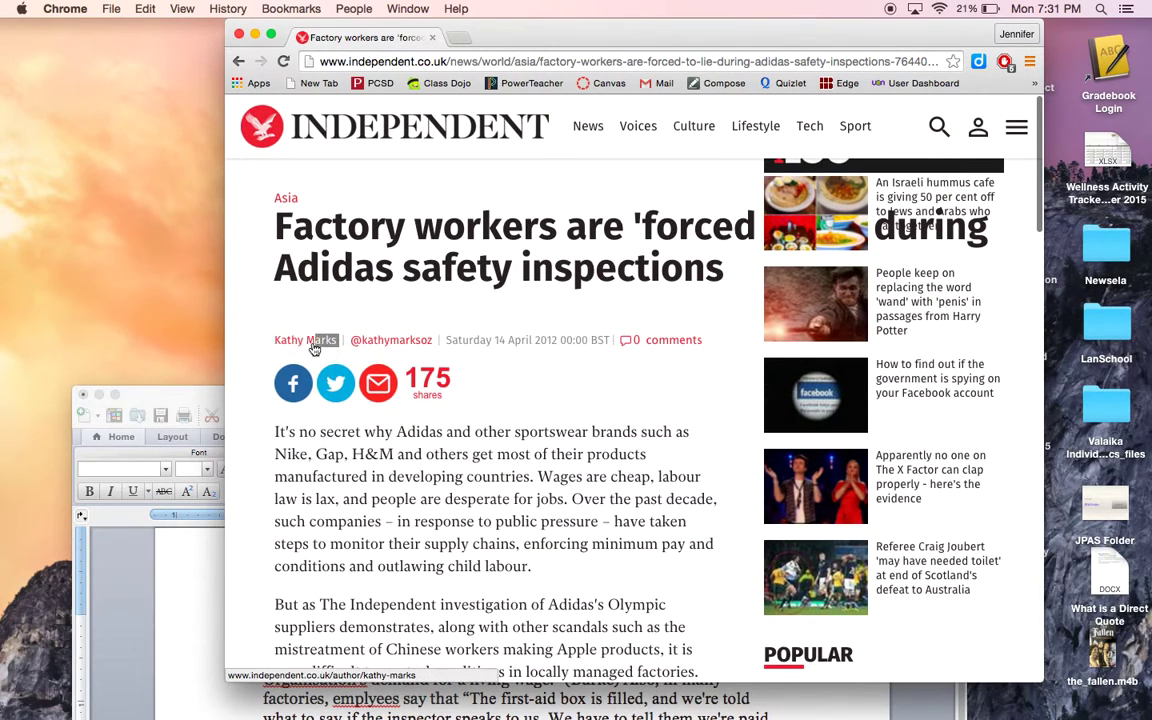
pyautogui.moveTo(313, 346); pyautogui.dragTo(305, 342)
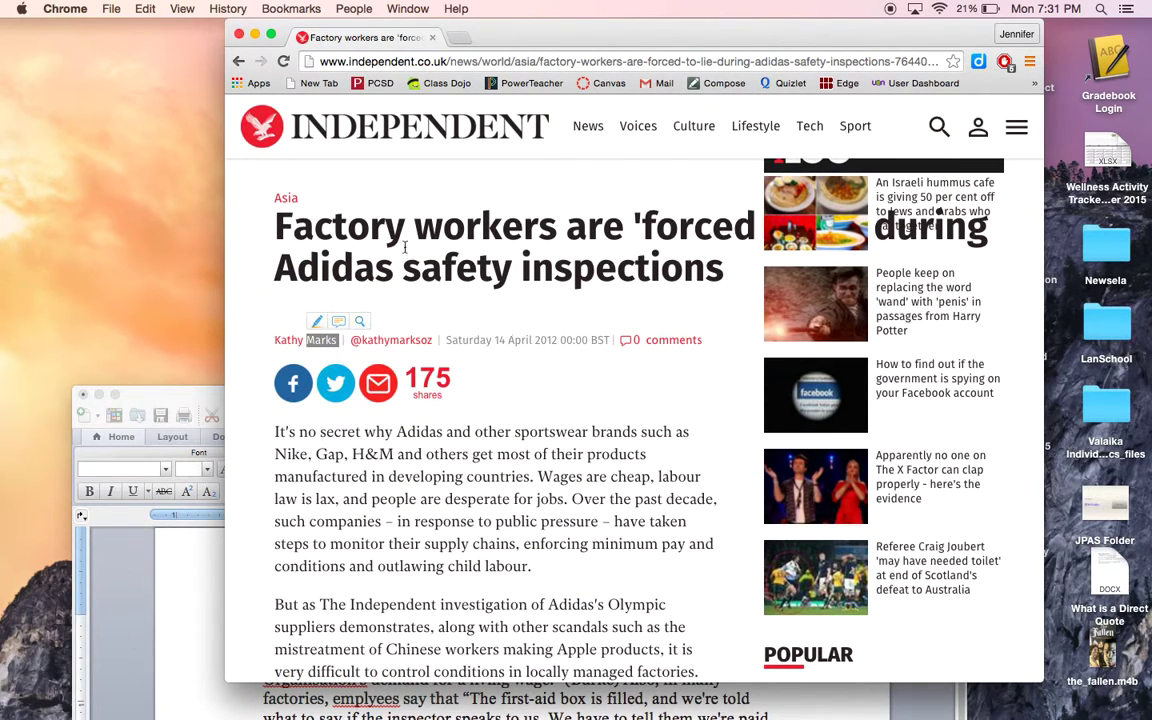
pyautogui.moveTo(155, 407); pyautogui.dragTo(190, 39)
pyautogui.click(392, 390)
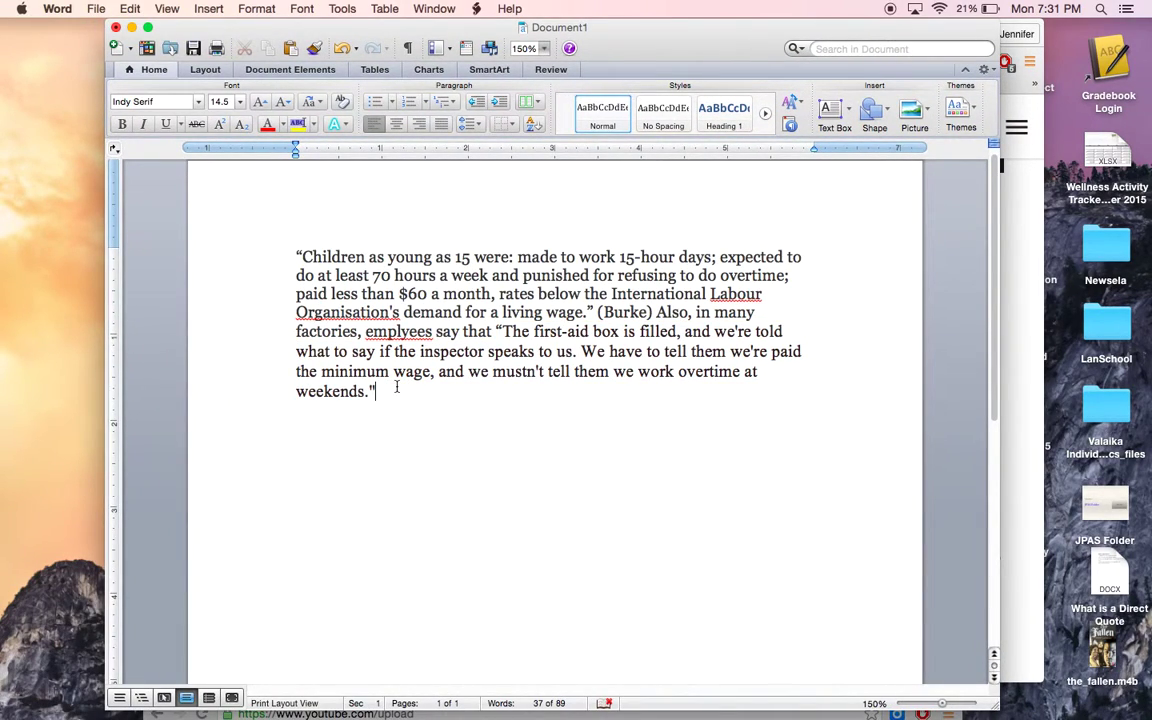
pyautogui.write('(Mark')
pyautogui.write('s')
pyautogui.press('BackSpace')
pyautogui.write('arks)')
pyautogui.click(471, 427)
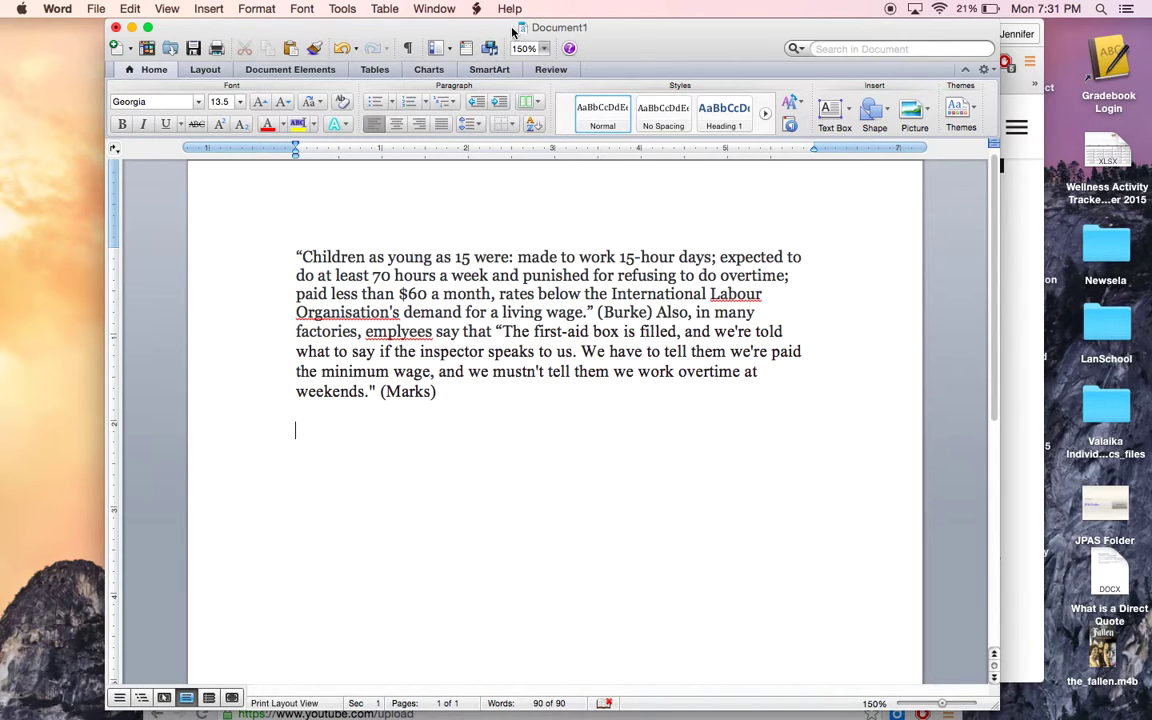
# Return to the "child labor adidas" Google results and open the Labour Behind the Label article "Fair Games? Next and Adidas workers speak out"
pyautogui.moveTo(452, 26); pyautogui.dragTo(531, 345)
pyautogui.click(480, 158)
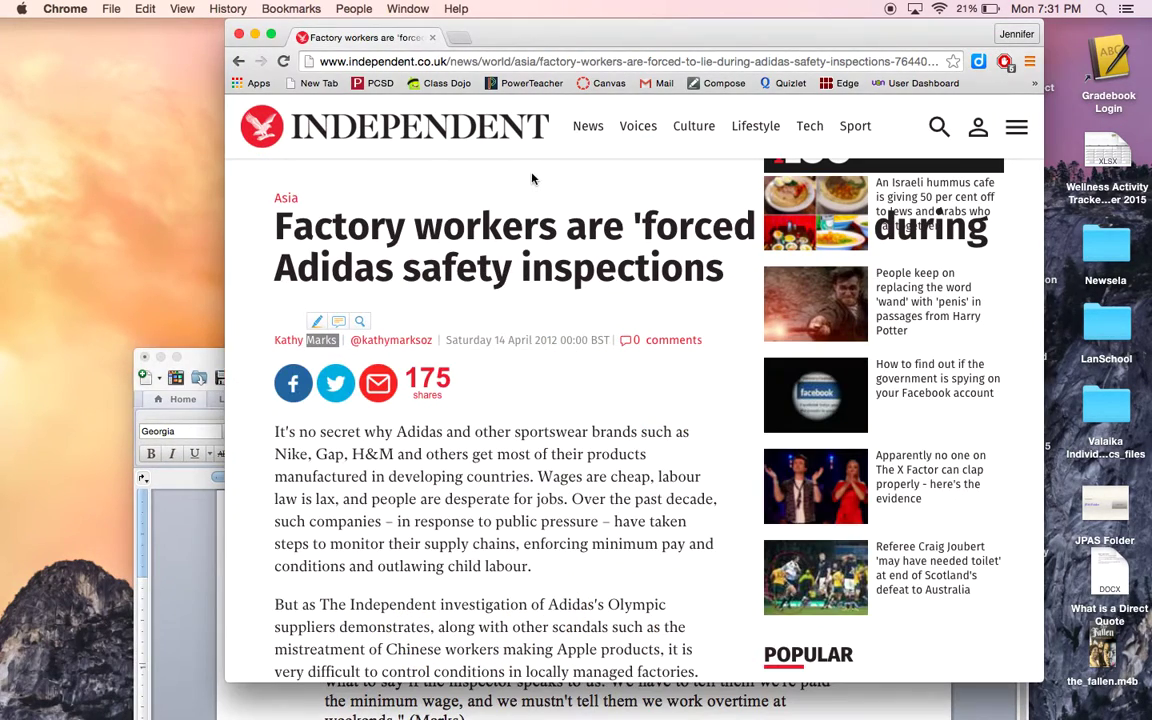
pyautogui.click(240, 62)
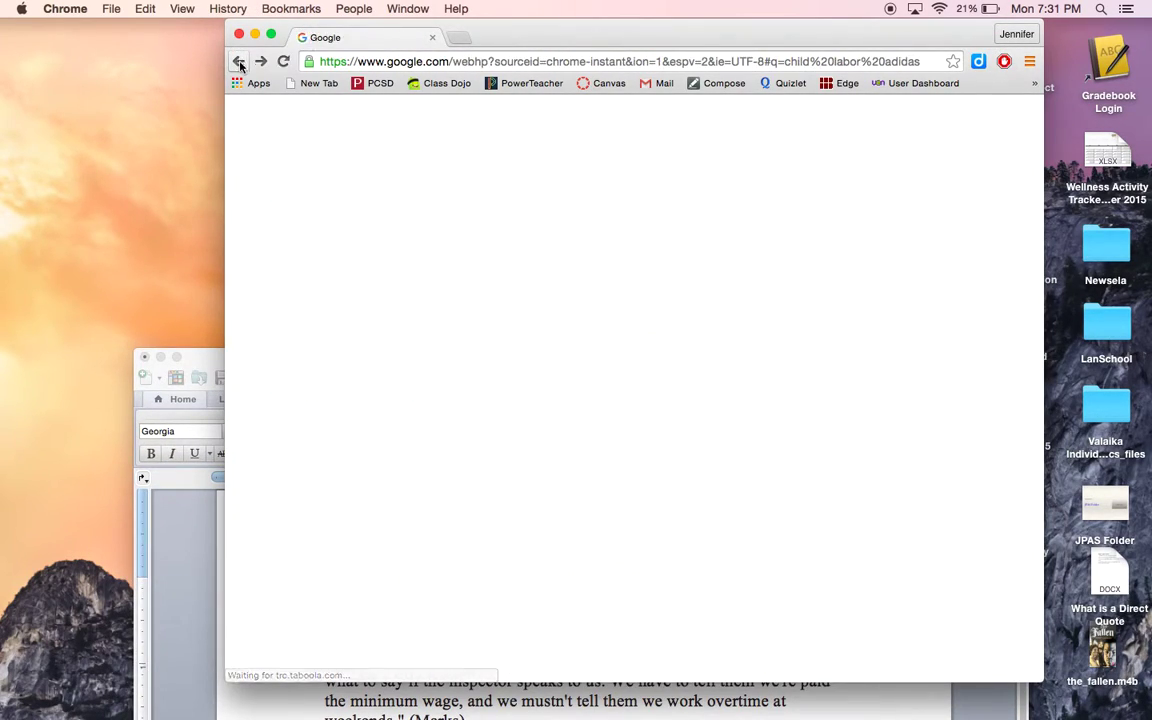
pyautogui.scroll(-5, 488, 458)
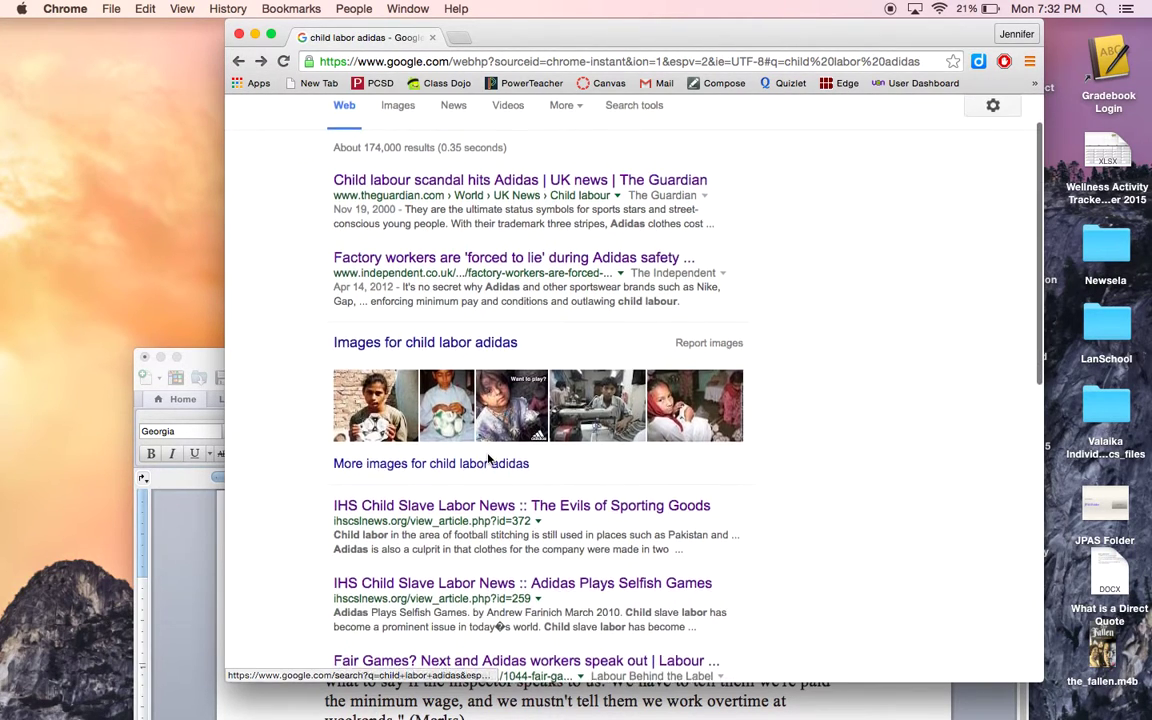
pyautogui.scroll(1, 488, 458)
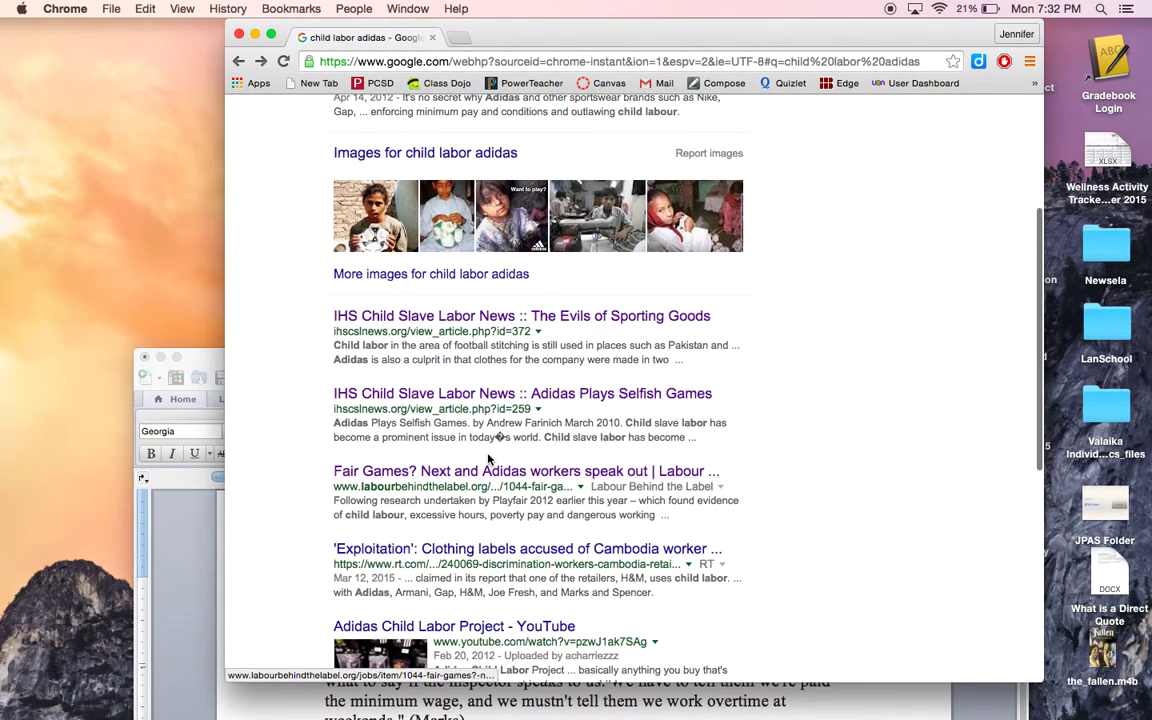
pyautogui.click(488, 460)
pyautogui.scroll(-1, 488, 458)
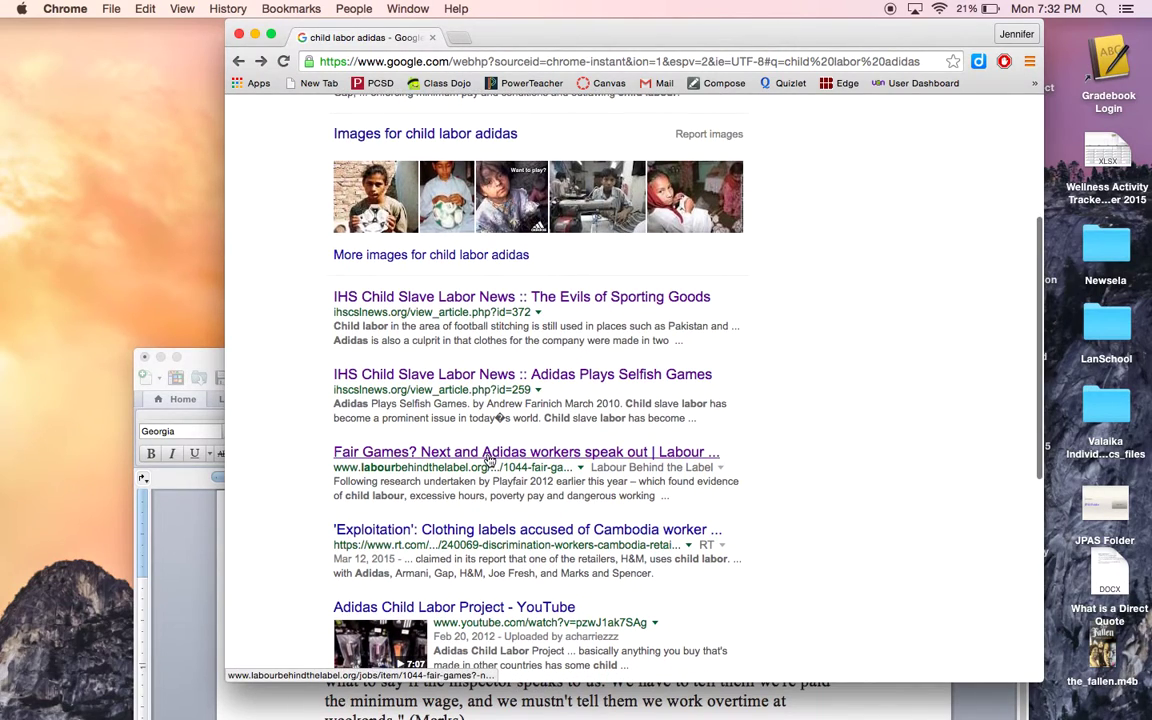
pyautogui.click(488, 458)
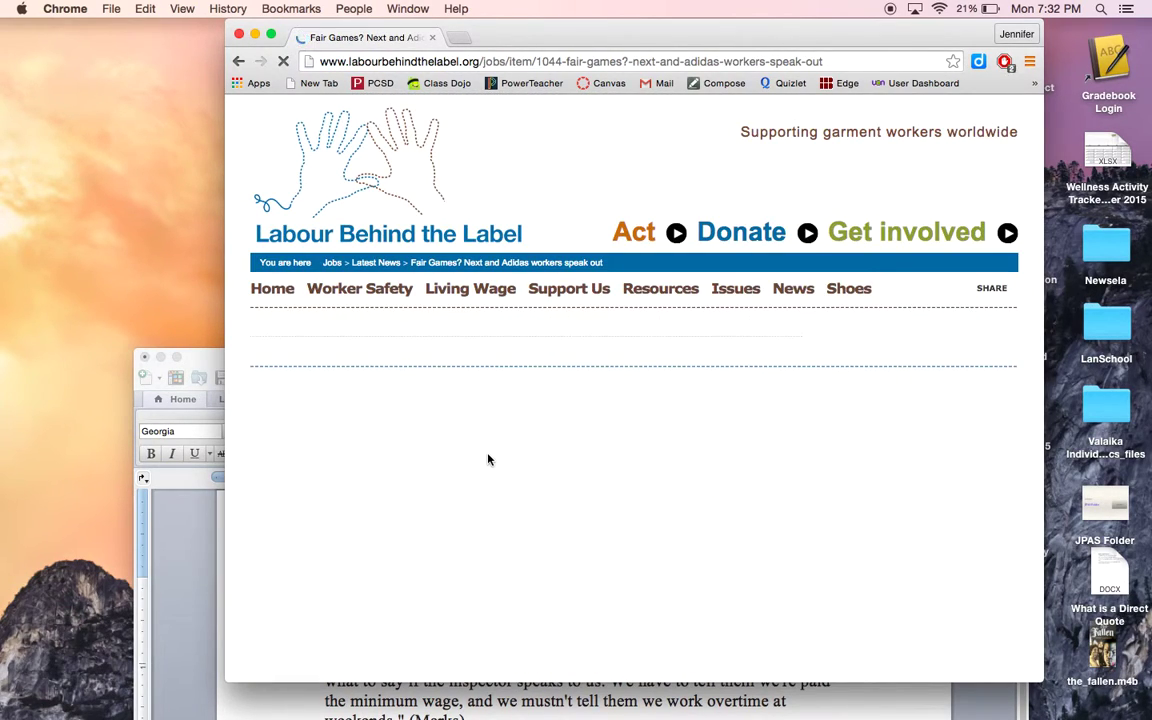
# Read the Fair Games article's worker statements and copy the bold line about the Philippines factory worker on minimum wage for 10 years
pyautogui.scroll(-2, 488, 458)
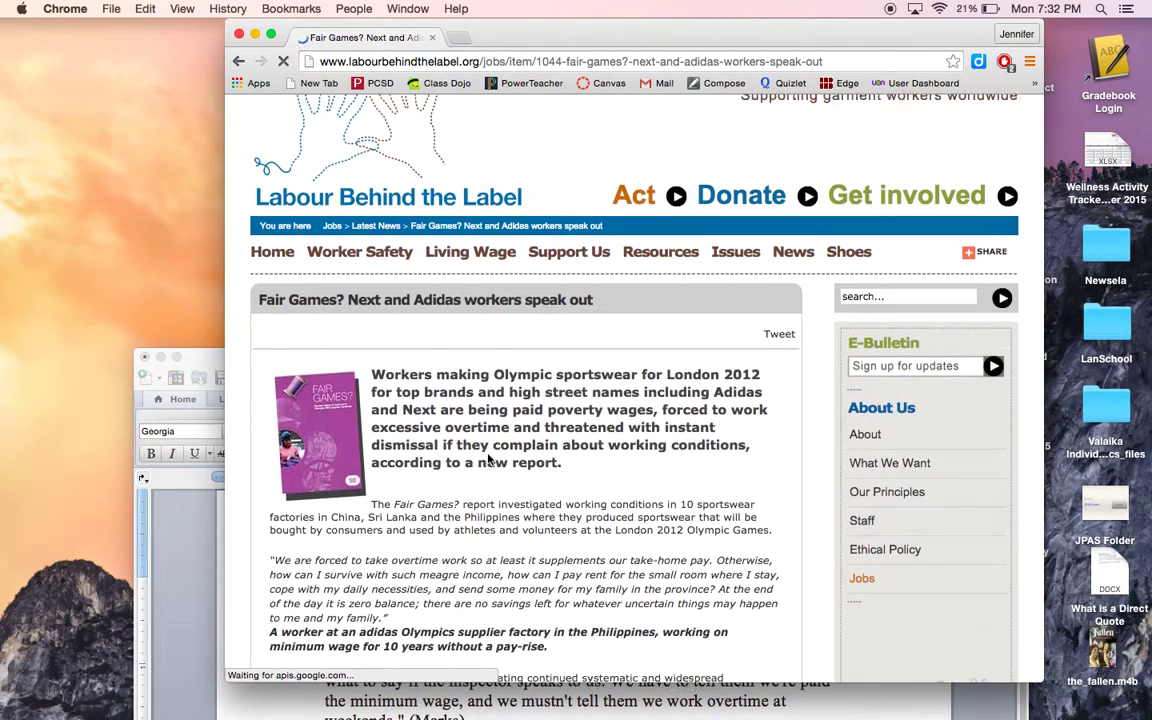
pyautogui.scroll(-2, 488, 458)
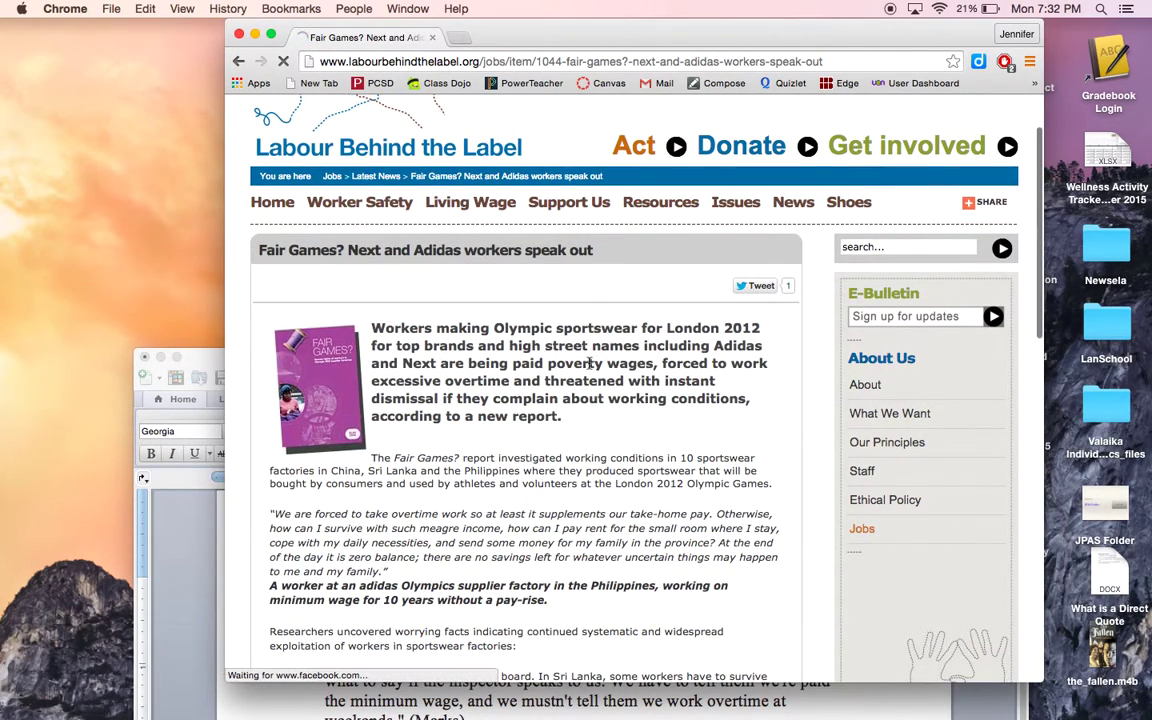
pyautogui.scroll(-1, 590, 364)
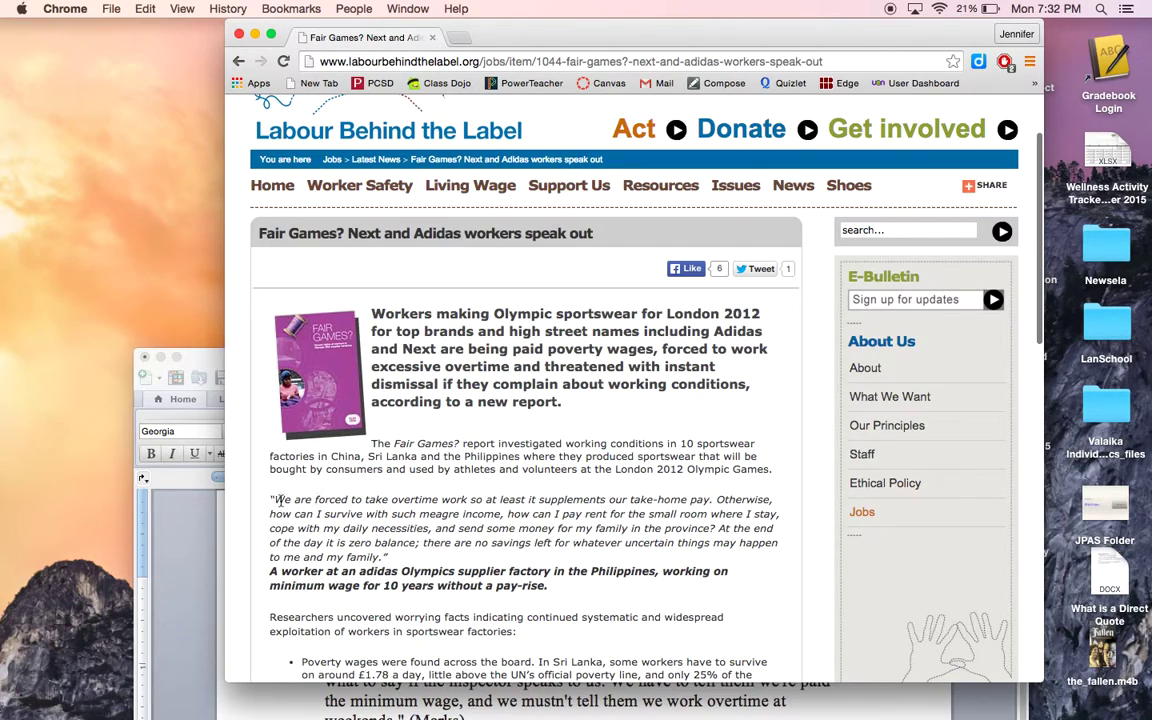
pyautogui.moveTo(271, 499)
pyautogui.mouseDown()
pyautogui.moveTo(398, 513)
pyautogui.moveTo(692, 499)
pyautogui.moveTo(668, 514)
pyautogui.moveTo(500, 514)
pyautogui.moveTo(497, 528)
pyautogui.moveTo(716, 528)
pyautogui.mouseUp()
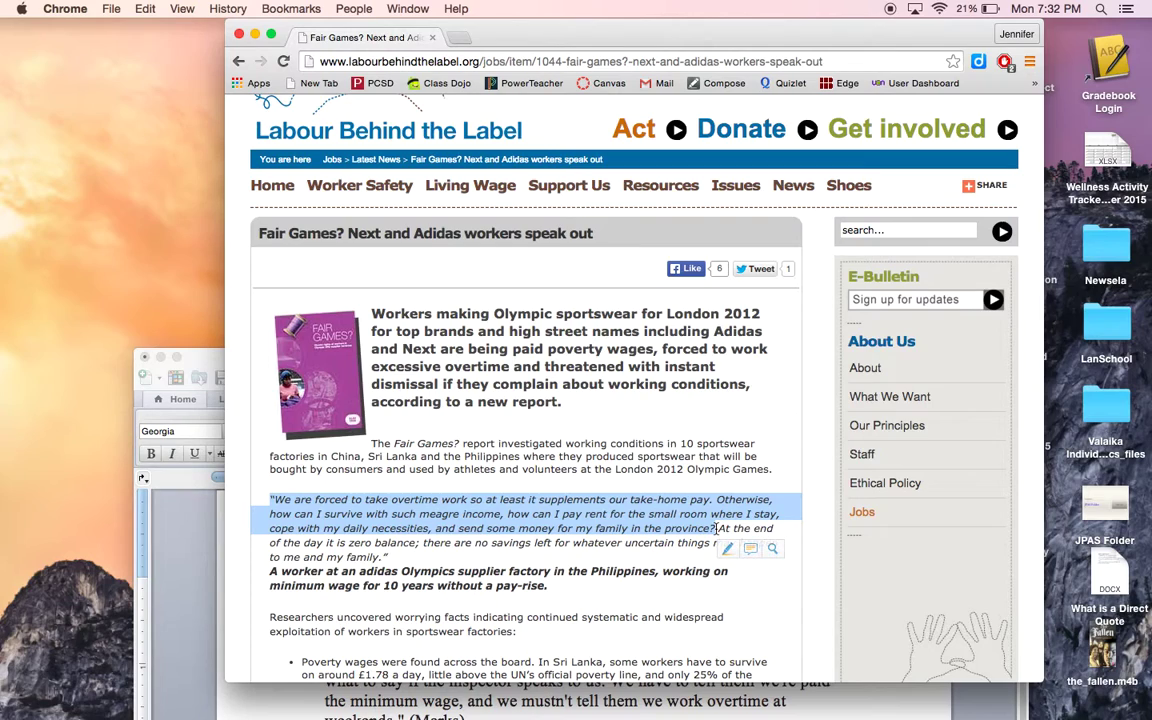
pyautogui.click(548, 592)
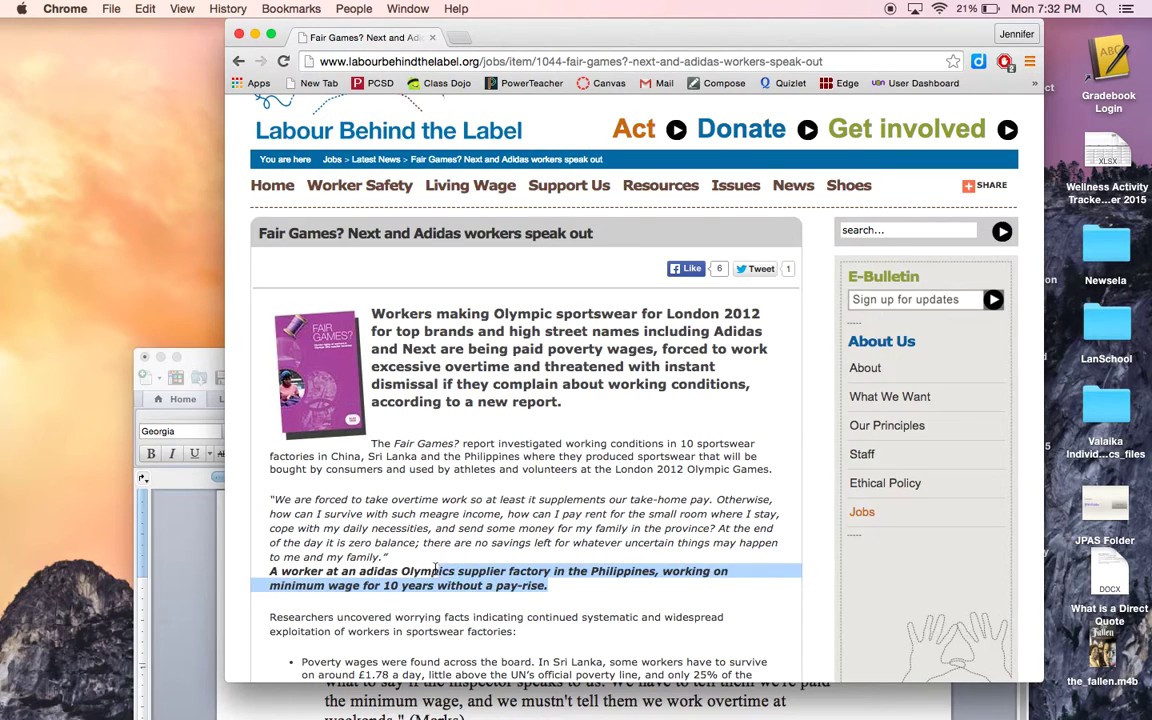
pyautogui.tripleClick(535, 588)
pyautogui.moveTo(321, 569); pyautogui.dragTo(269, 571)
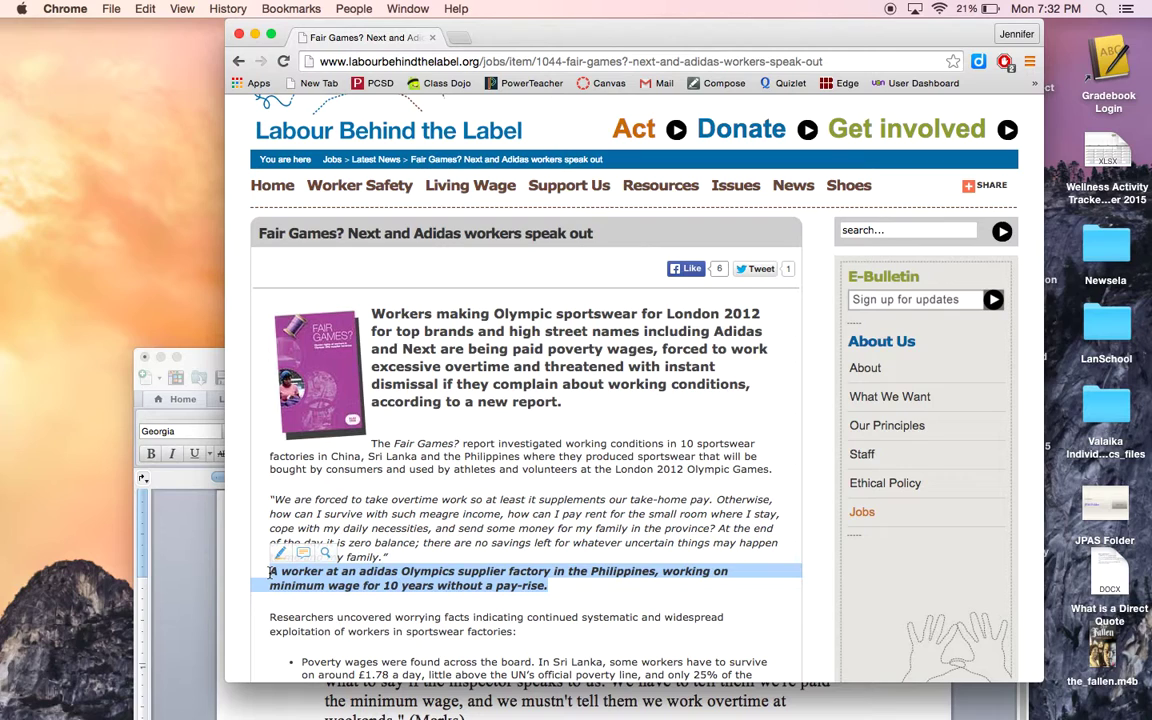
pyautogui.press('super+c')
# In Word, add the paraphrase "Many workers say they worked at an Adidas factory for around 10 years and never got a raise." after the second citation
pyautogui.click(216, 359)
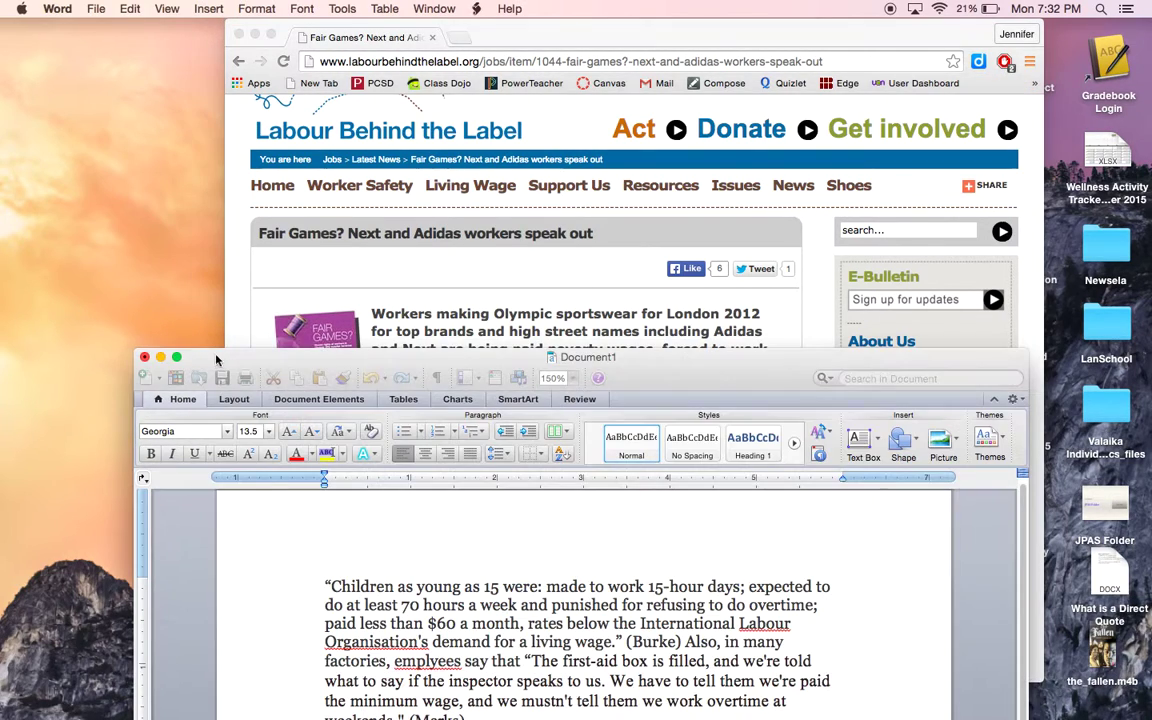
pyautogui.moveTo(216, 359); pyautogui.dragTo(202, 123)
pyautogui.click(469, 487)
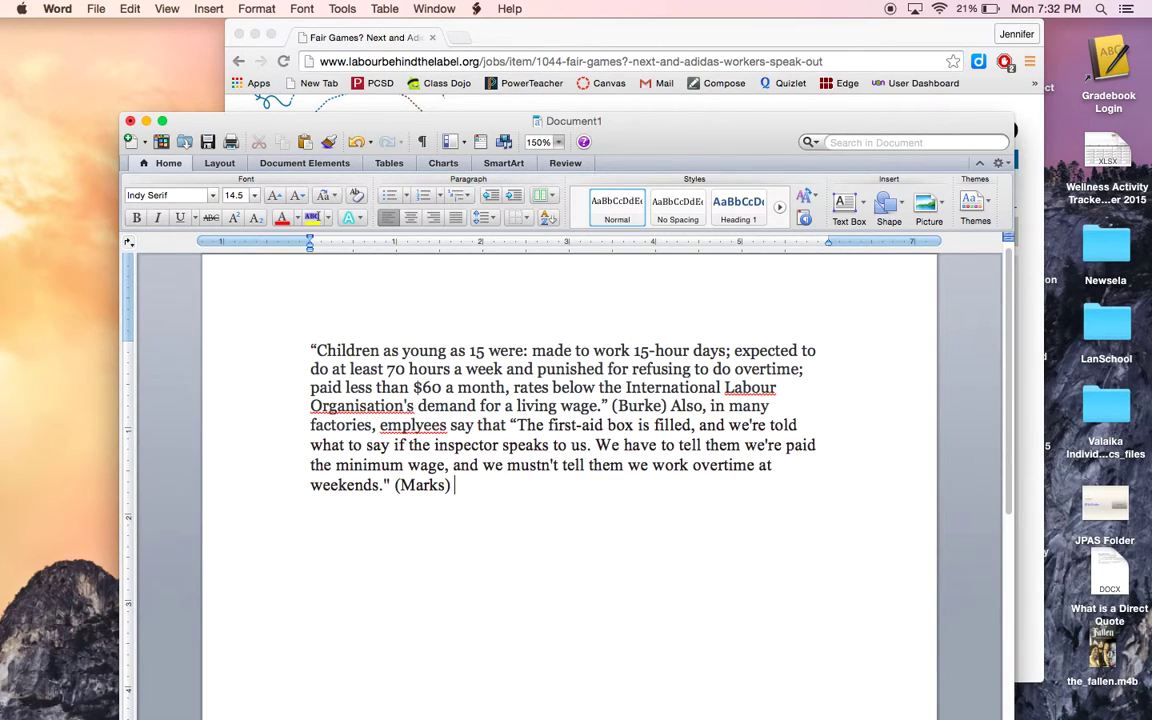
pyautogui.write('Many workers say they')
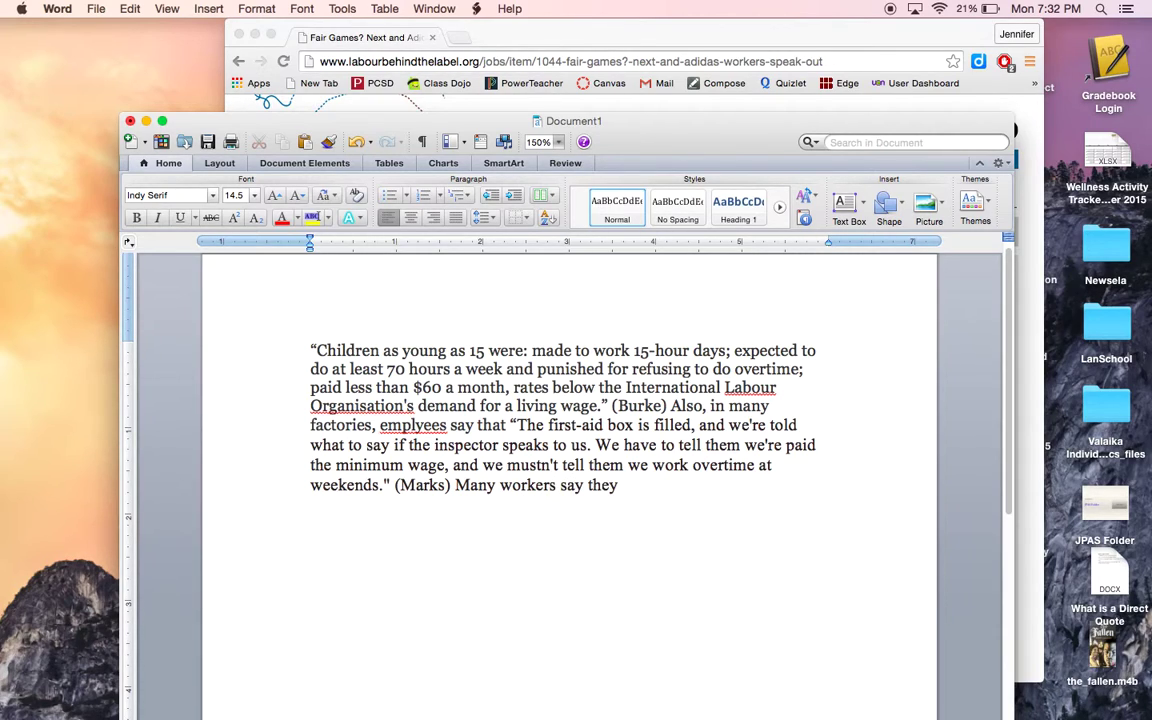
pyautogui.write(' worked at an A')
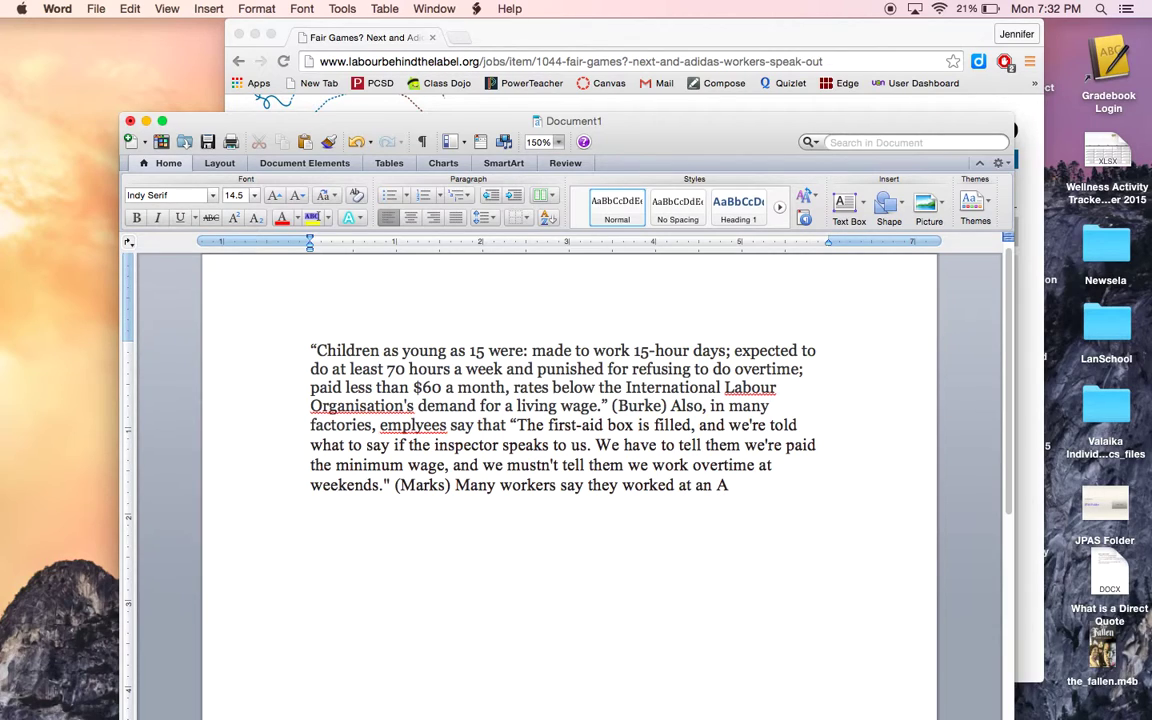
pyautogui.write('didas factory')
pyautogui.write(' for a')
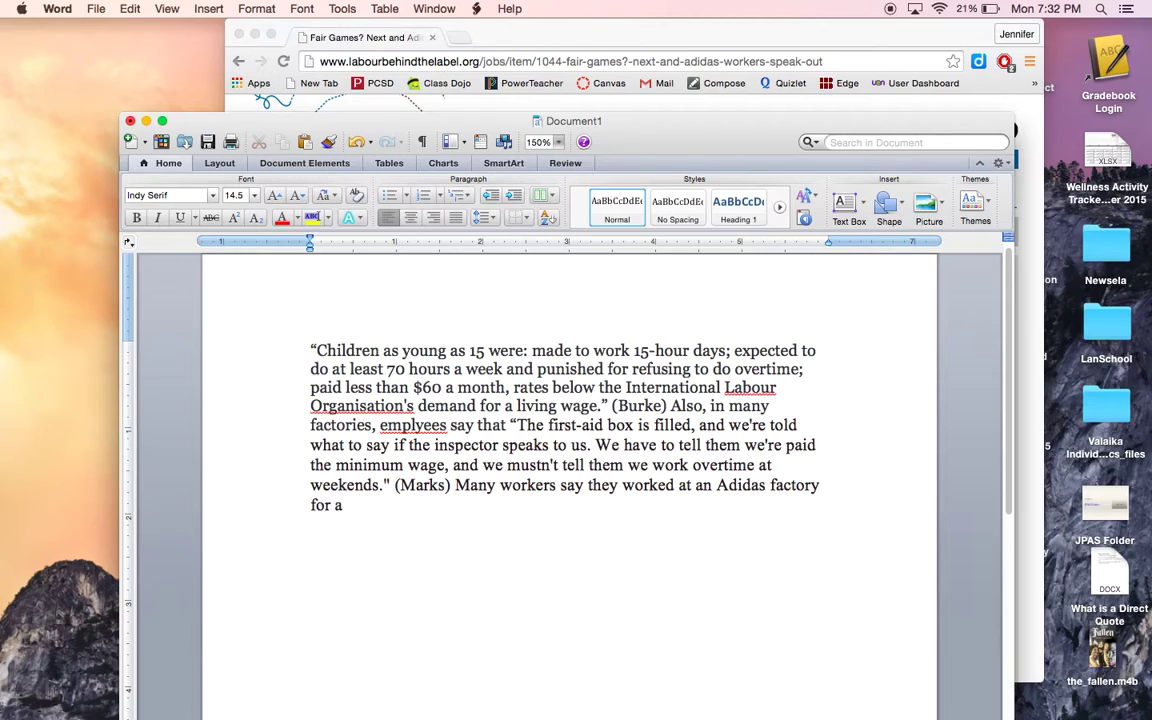
pyautogui.write('round 10 years and n')
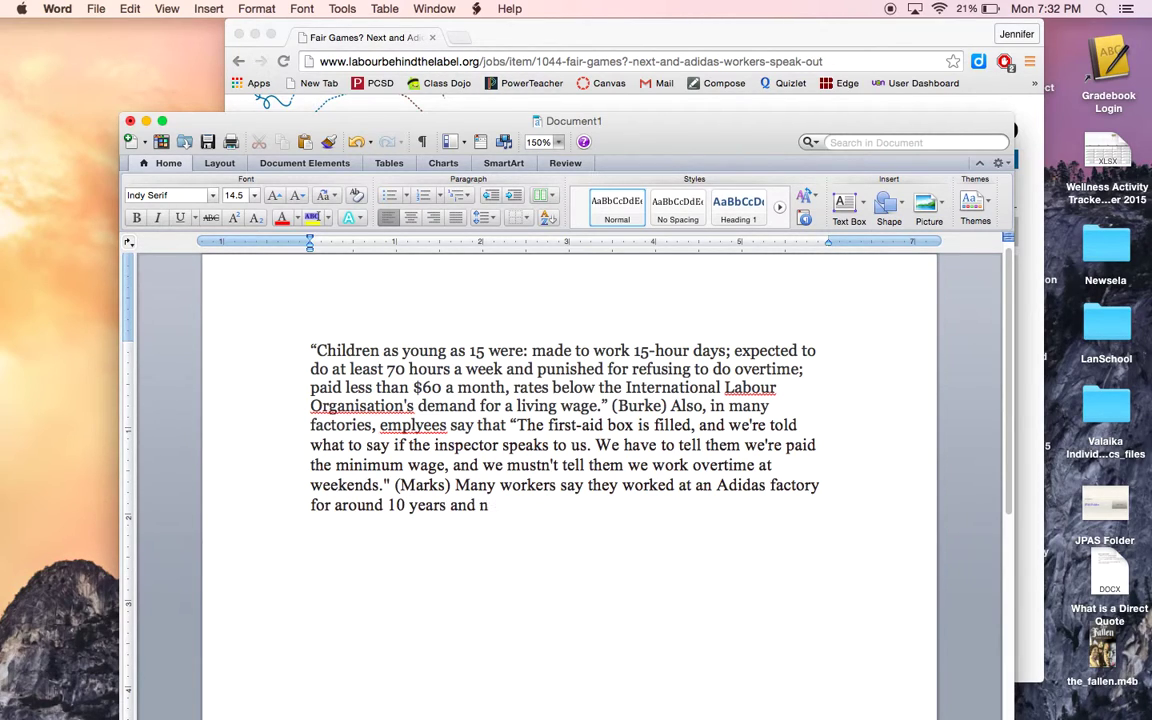
pyautogui.write('ever got a raise.')
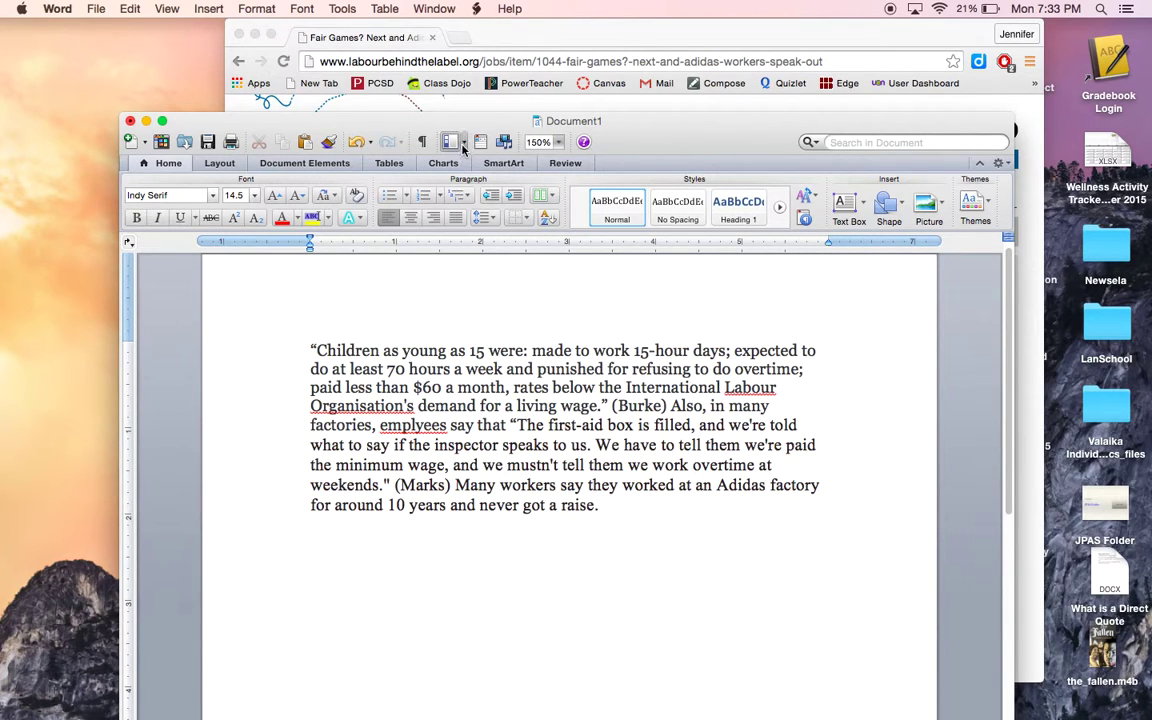
# Check the Fair Games article for its source and cite it as ("Labour Behind the Label") after the paraphrased sentence in Word
pyautogui.moveTo(459, 114); pyautogui.dragTo(480, 277)
pyautogui.click(475, 244)
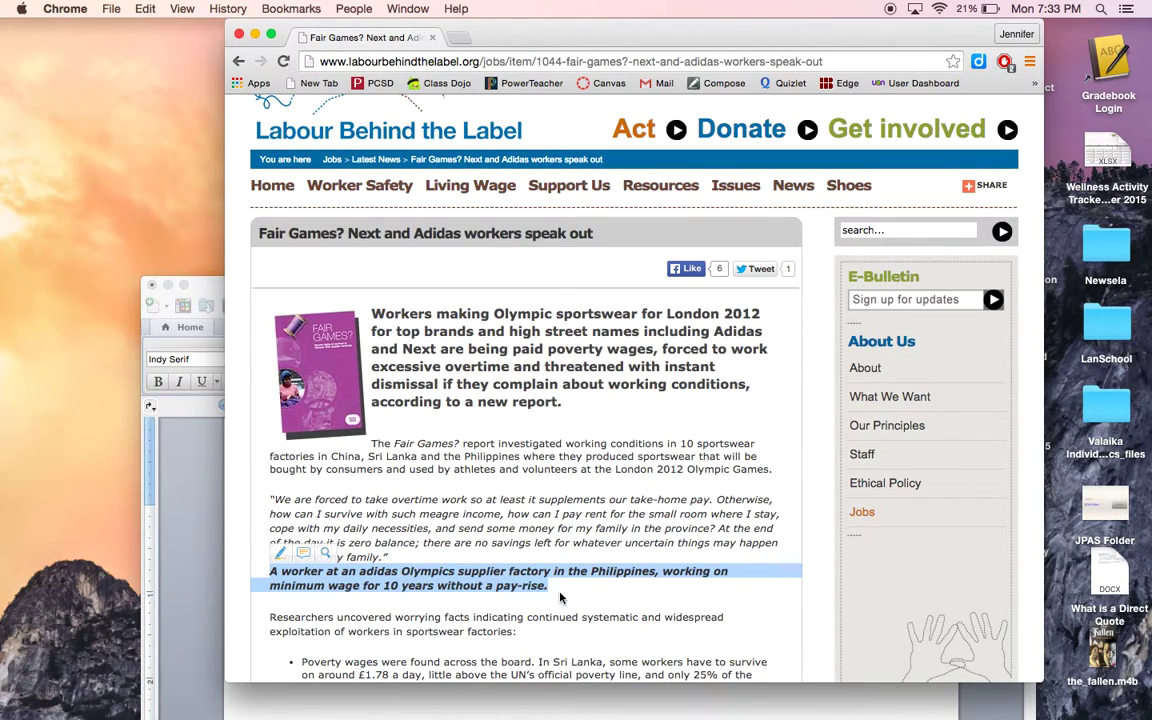
pyautogui.scroll(3, 560, 597)
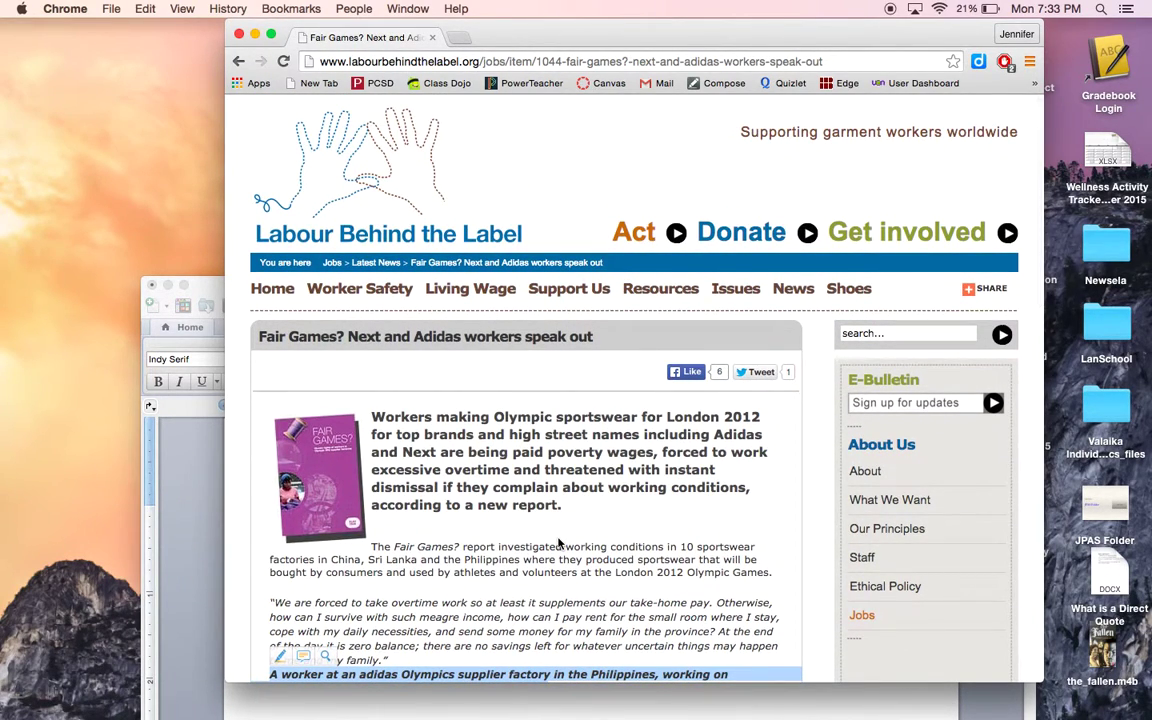
pyautogui.moveTo(477, 206); pyautogui.dragTo(285, 238)
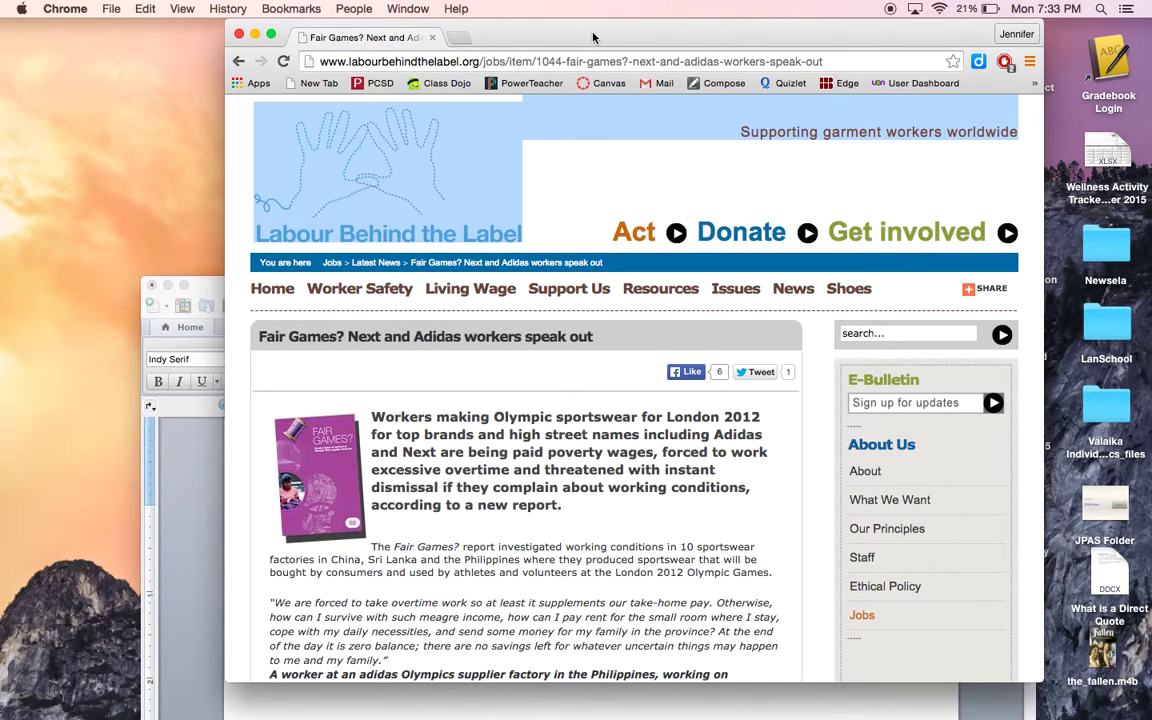
pyautogui.click(190, 327)
pyautogui.moveTo(300, 290); pyautogui.dragTo(300, 131)
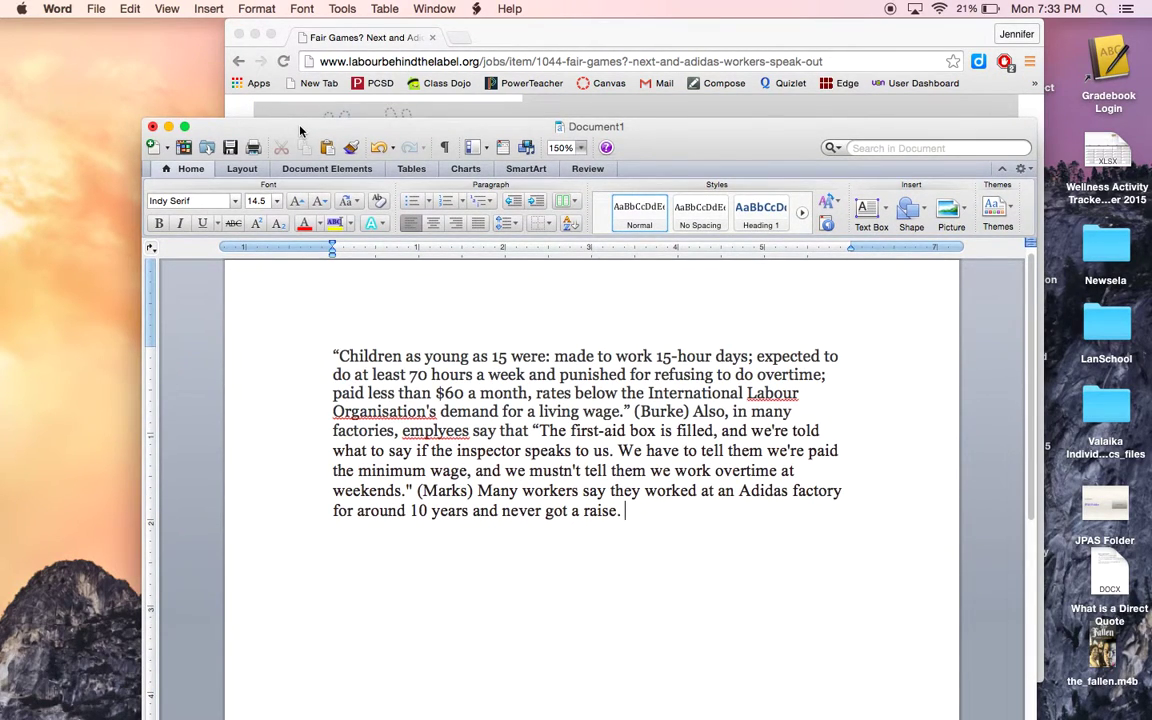
pyautogui.write('(')
pyautogui.write('"Labour Be')
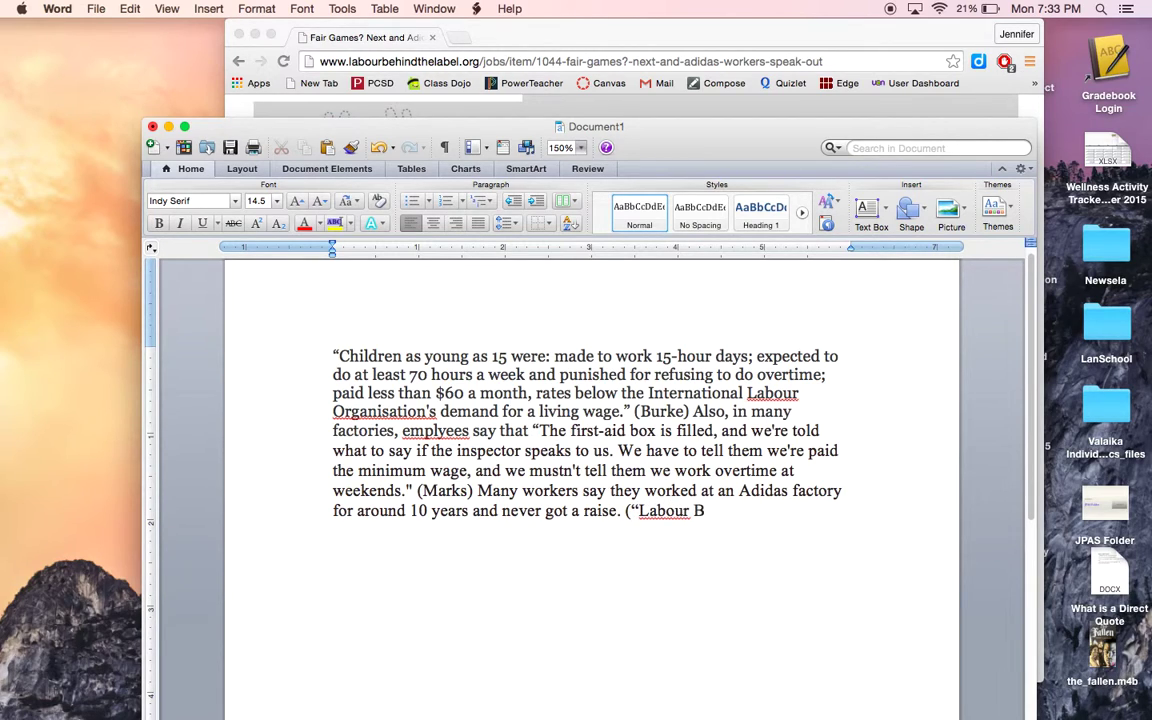
pyautogui.write('hinf the Label')
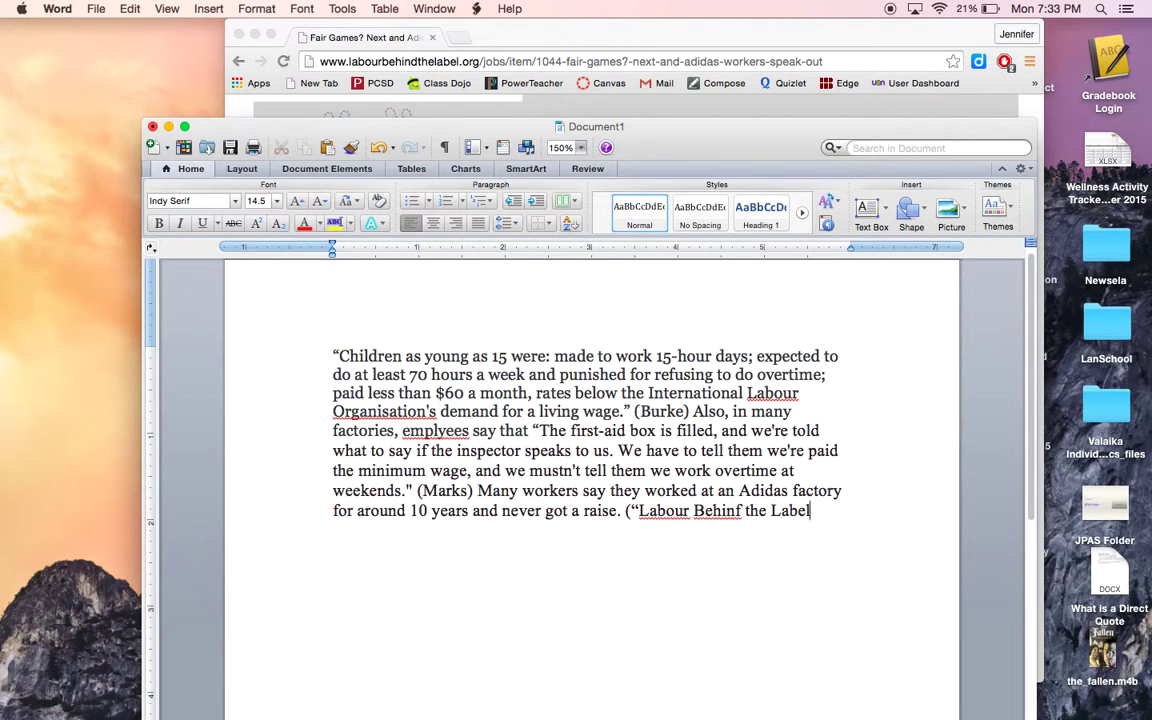
pyautogui.write('")')
pyautogui.click(741, 511)
pyautogui.press('BackSpace')
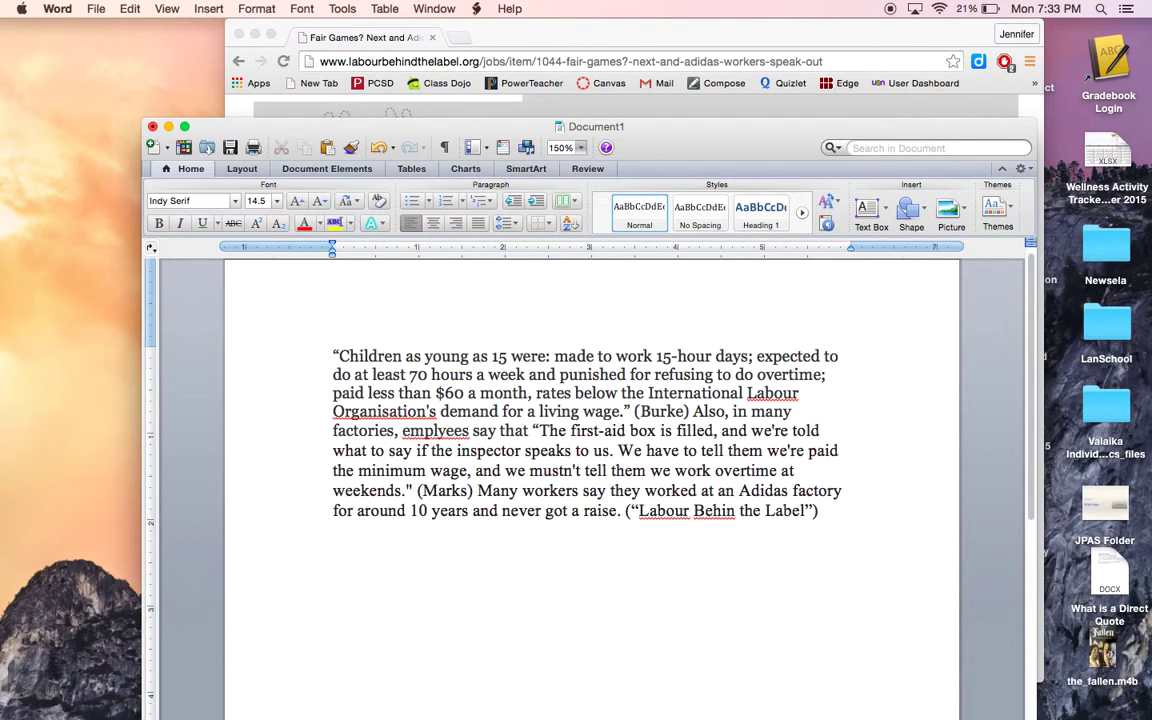
pyautogui.write('d')
# Highlight the three in-text citations in the paragraph one after another, ending on the first quotation's author citation
pyautogui.moveTo(834, 513); pyautogui.dragTo(626, 511)
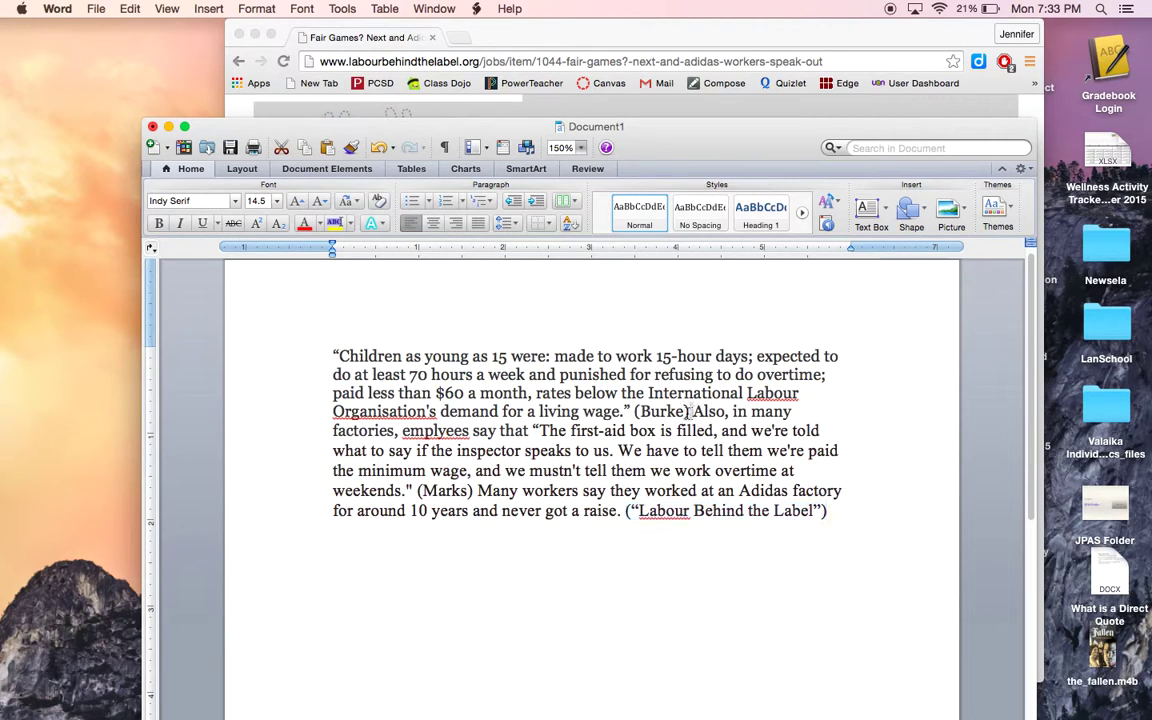
pyautogui.moveTo(635, 411); pyautogui.dragTo(690, 411)
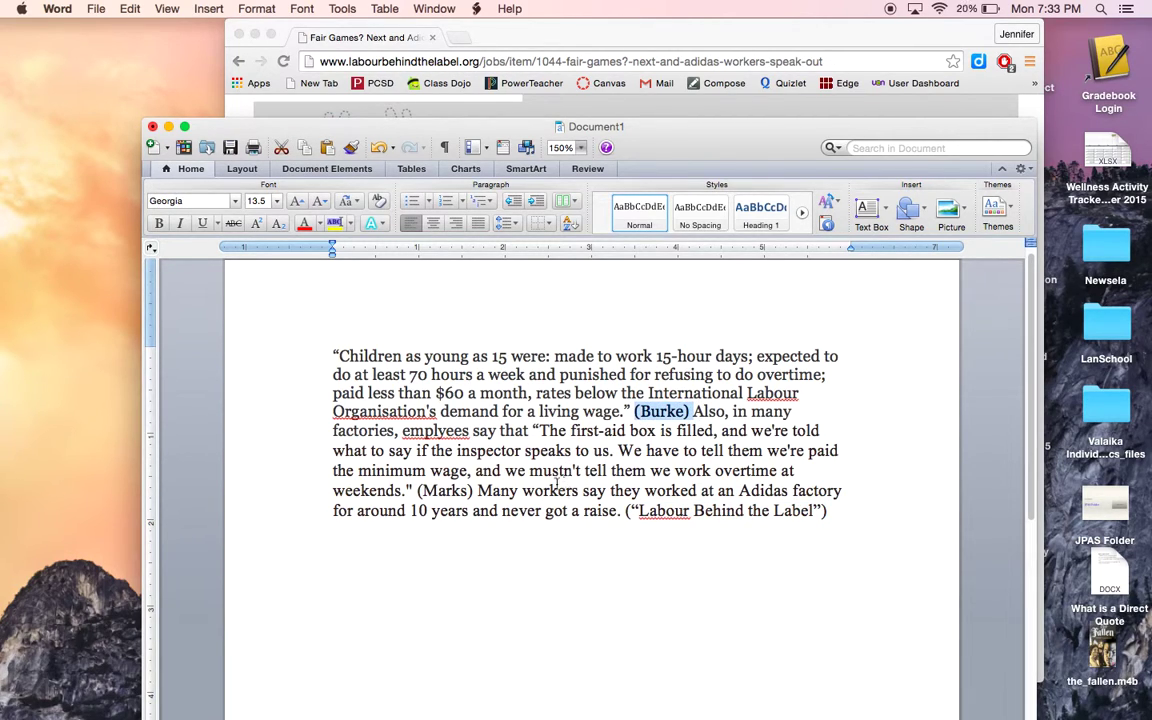
pyautogui.moveTo(474, 491); pyautogui.dragTo(418, 491)
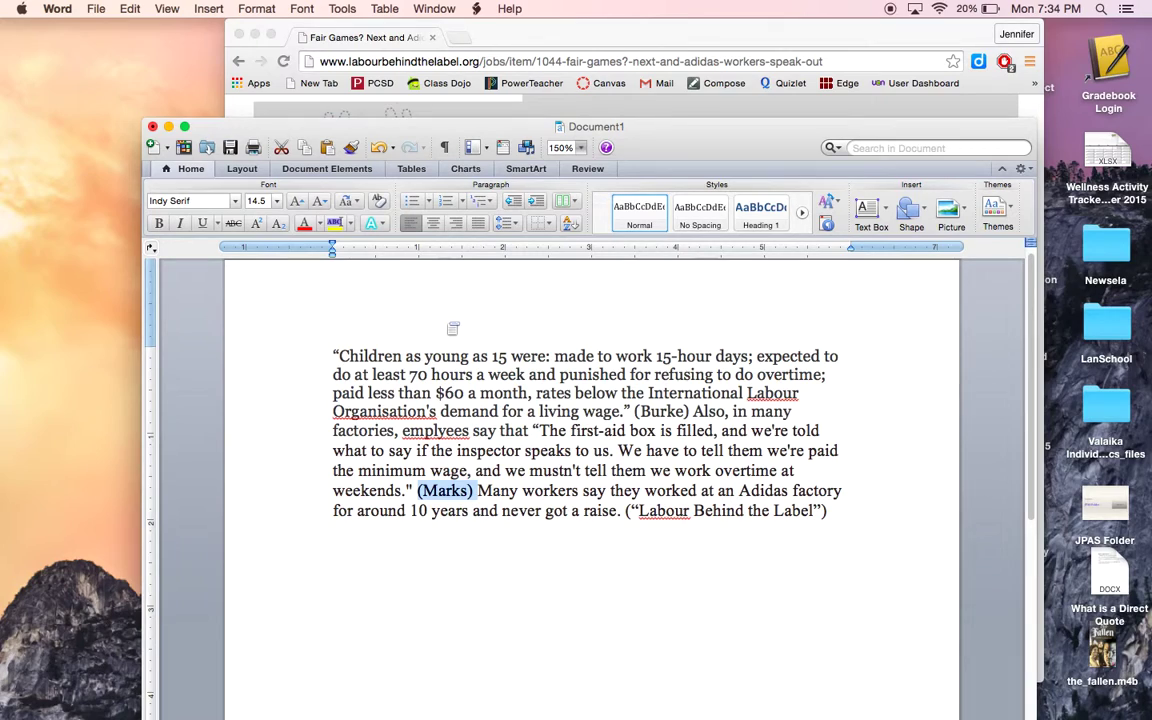
pyautogui.click(442, 330)
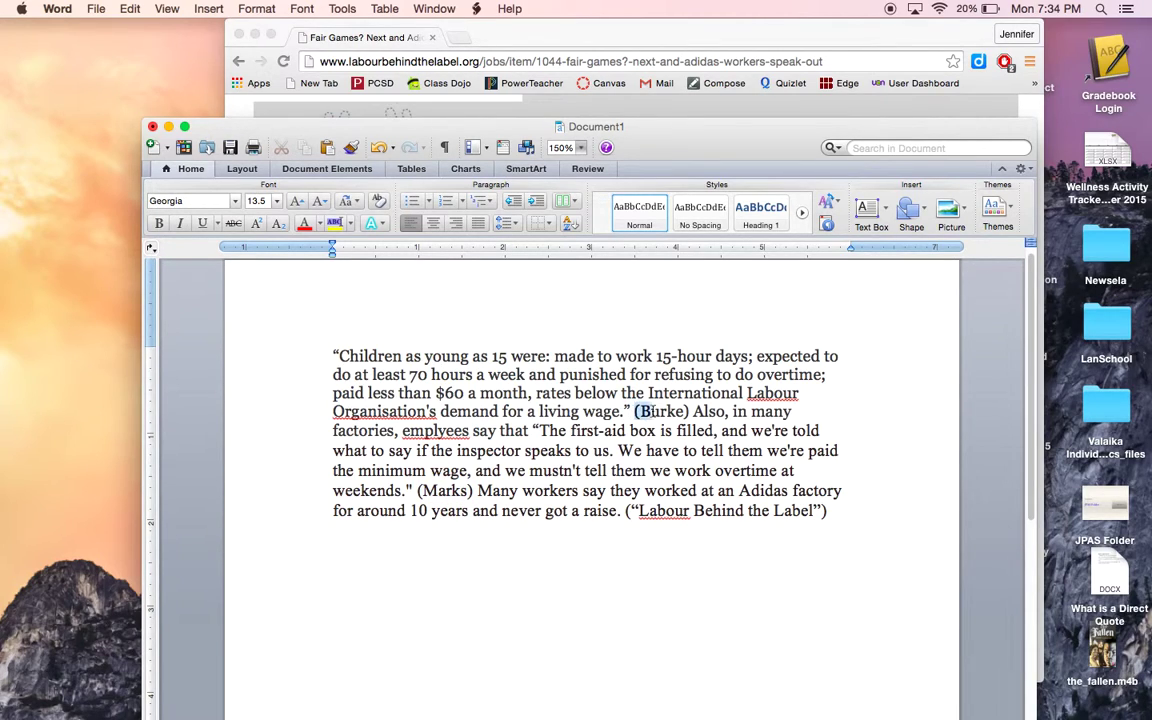
pyautogui.moveTo(636, 411); pyautogui.dragTo(662, 414)
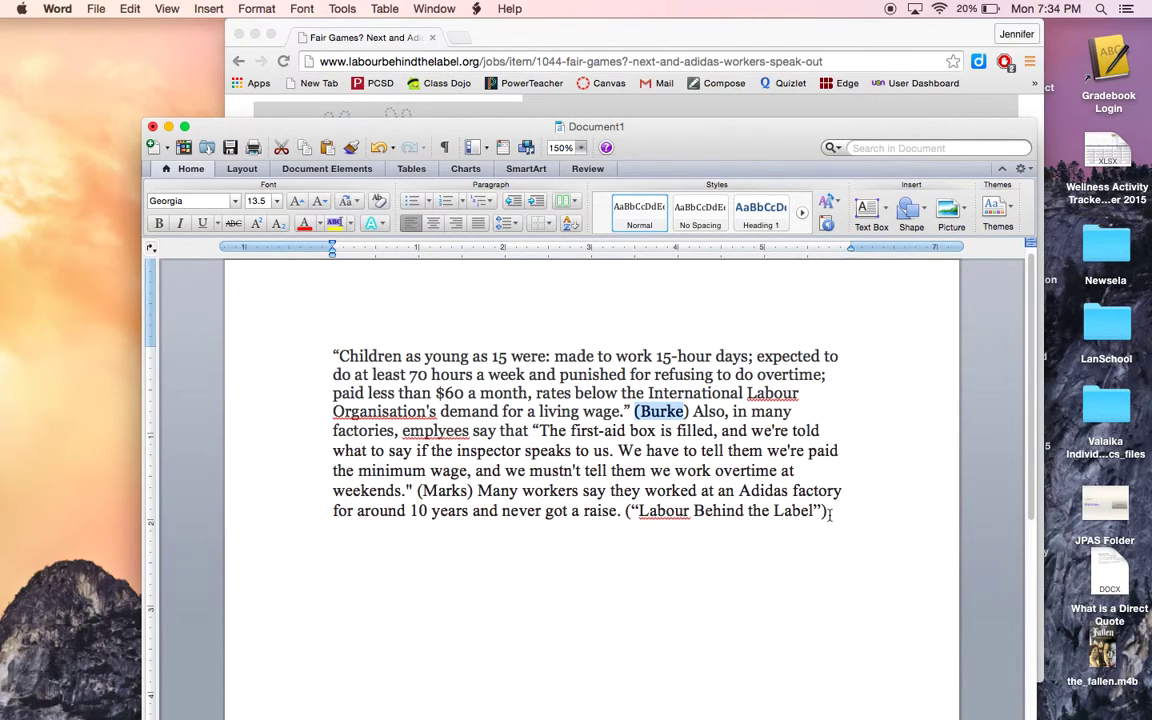
pyautogui.doubleClick(658, 412)
pyautogui.moveTo(658, 412); pyautogui.dragTo(636, 416)
# Correct the spelling of "emplyees" to "employees" and change "Organisation's" to "Organization's"
pyautogui.click(437, 430)
pyautogui.write('o')
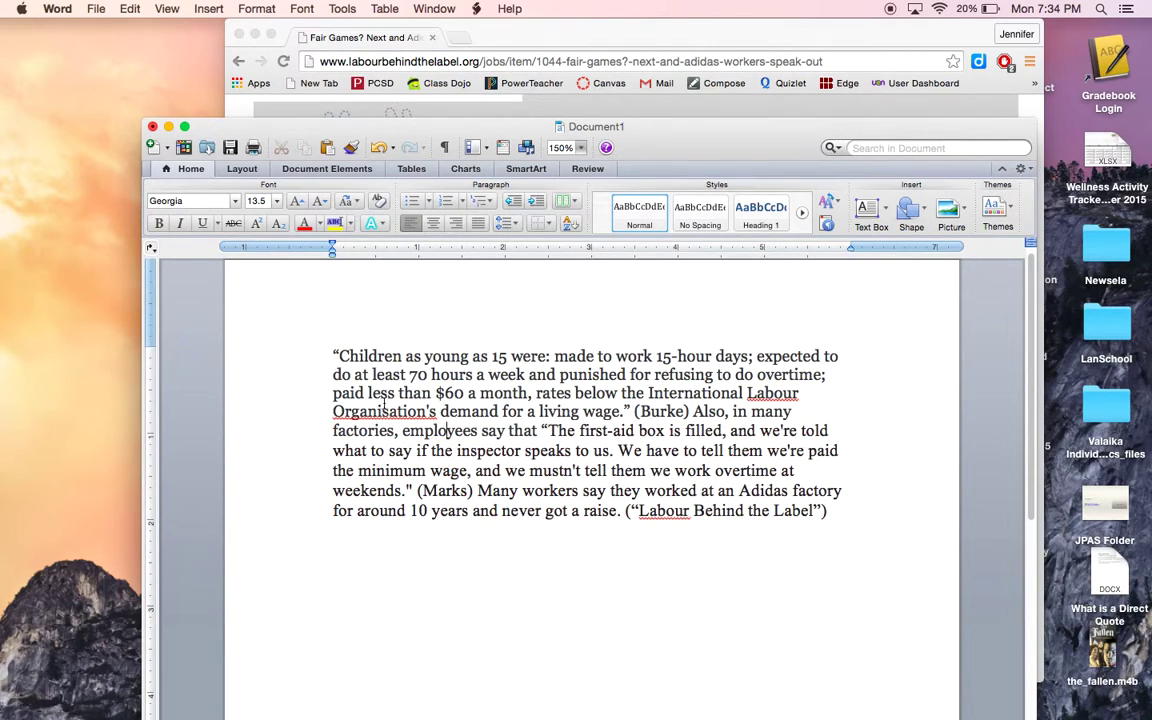
pyautogui.click(386, 411)
pyautogui.press('BackSpace')
pyautogui.write('z')
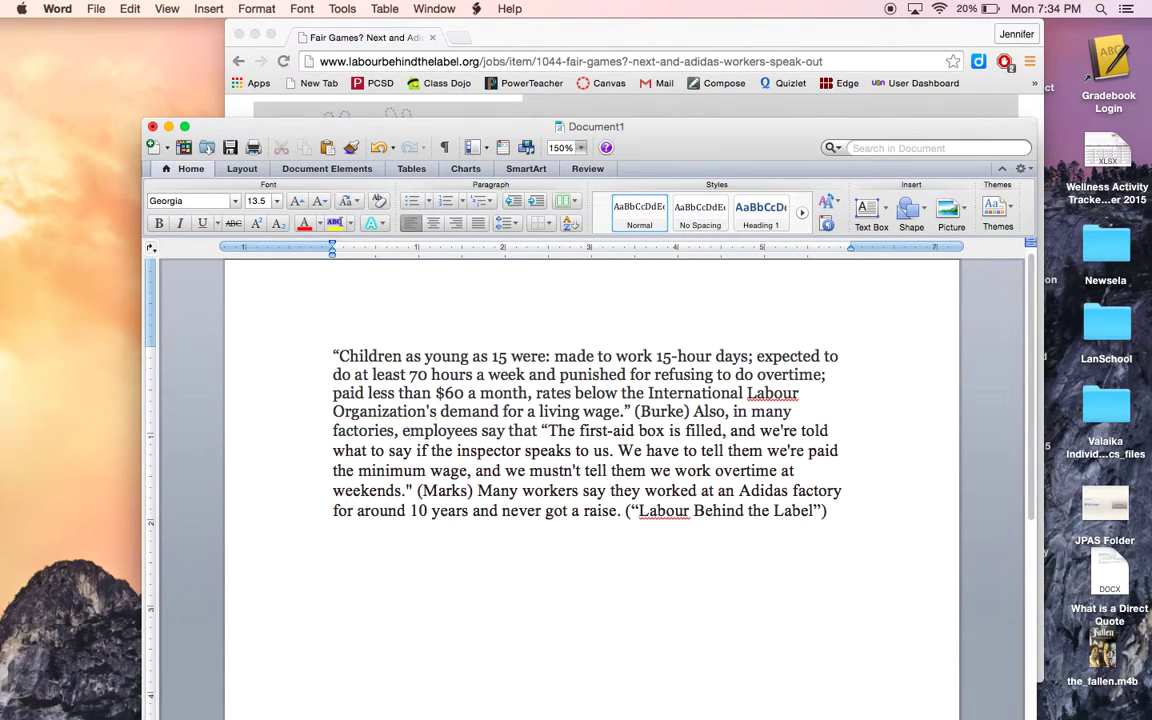
# Highlight the first author citation and the ("Labour Behind the Label") citation to compare author and source citations
pyautogui.click(420, 540)
pyautogui.moveTo(692, 411); pyautogui.dragTo(636, 420)
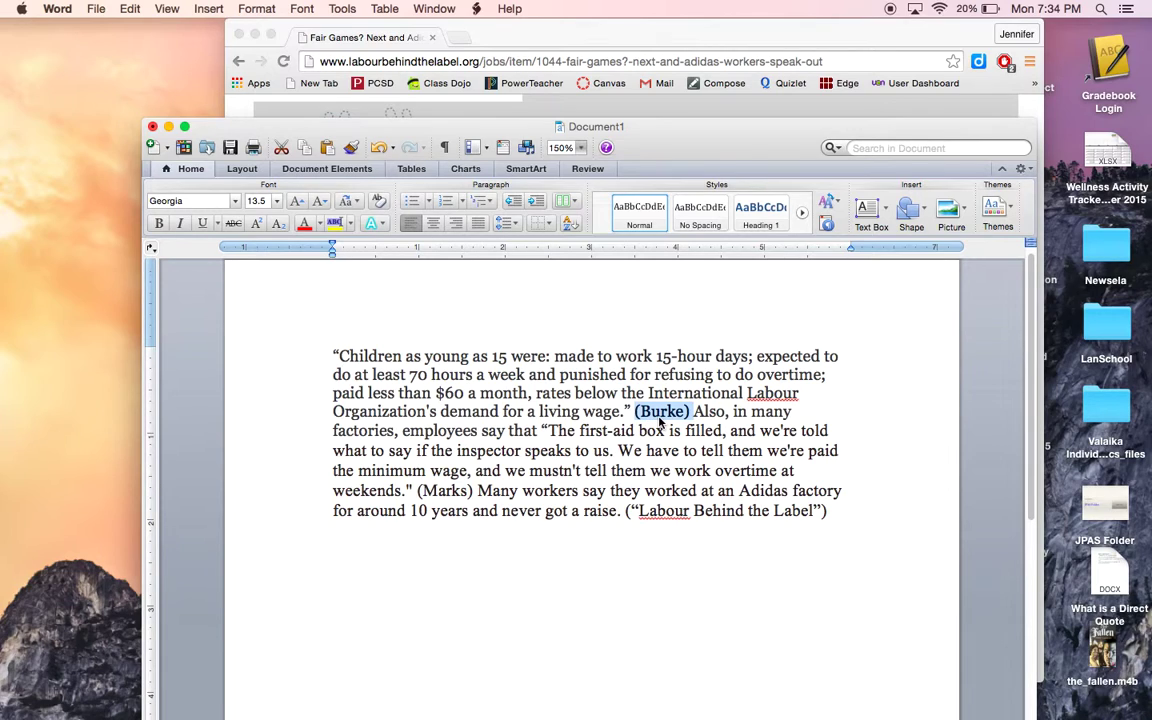
pyautogui.moveTo(847, 512); pyautogui.dragTo(627, 511)
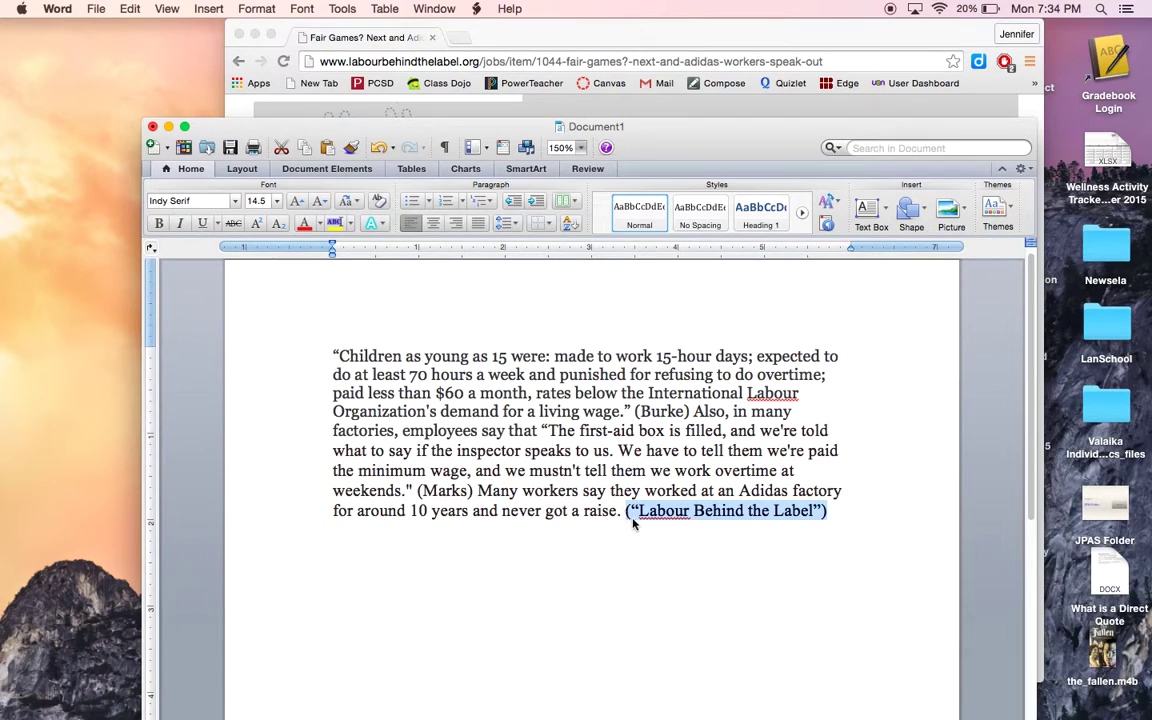